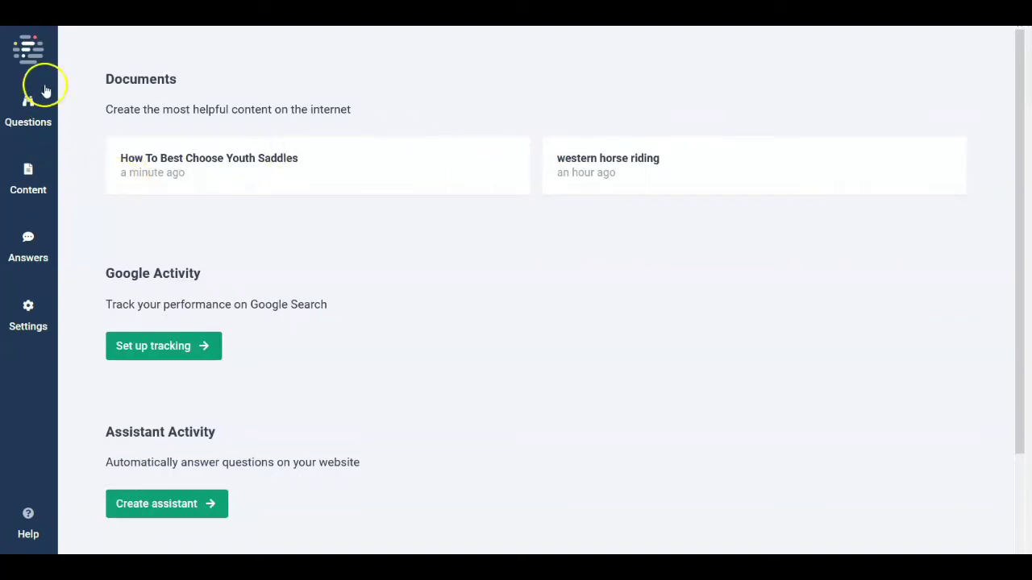
click(30, 57)
click(33, 64)
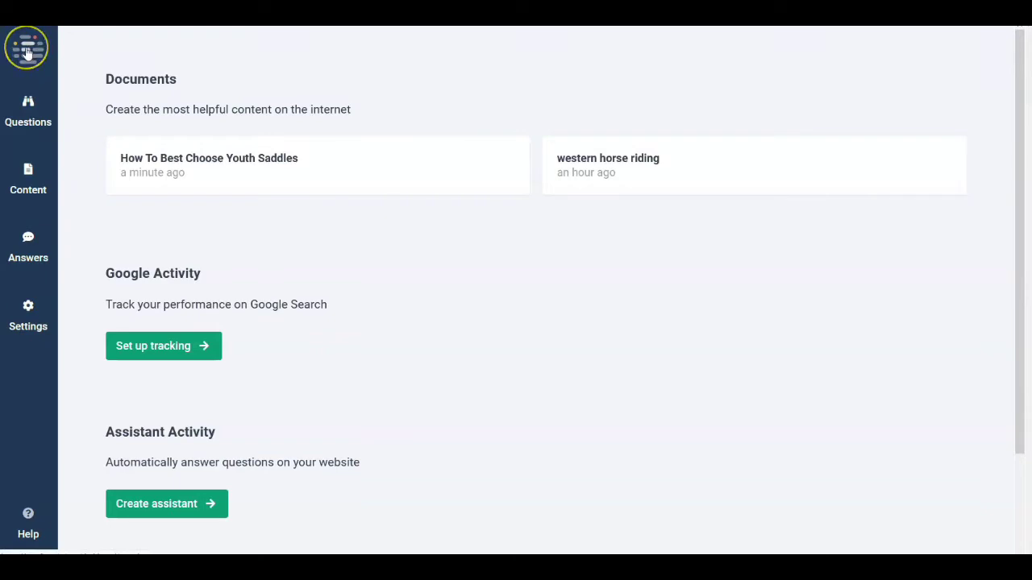
click(26, 51)
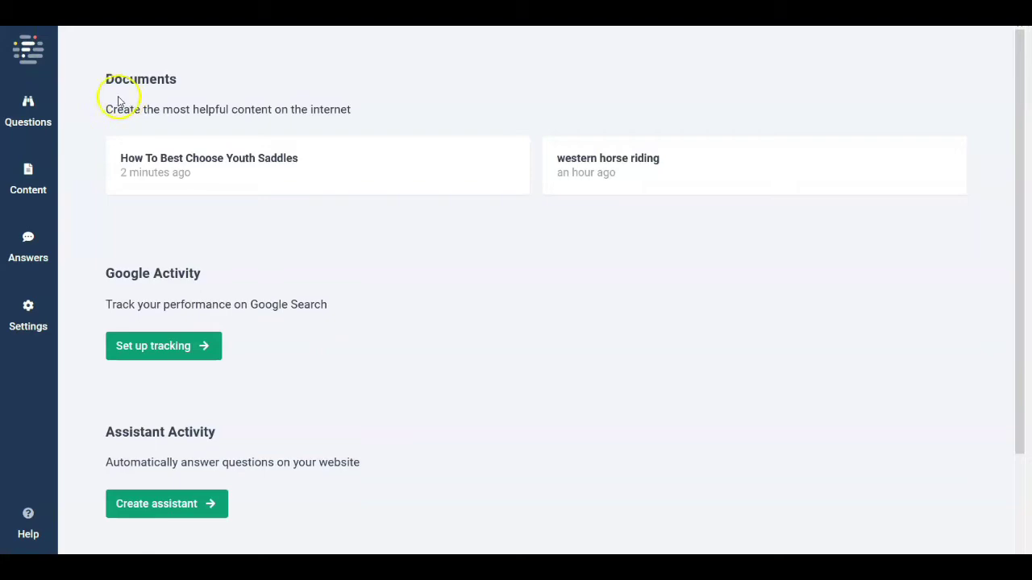
click(29, 117)
click(33, 125)
click(35, 125)
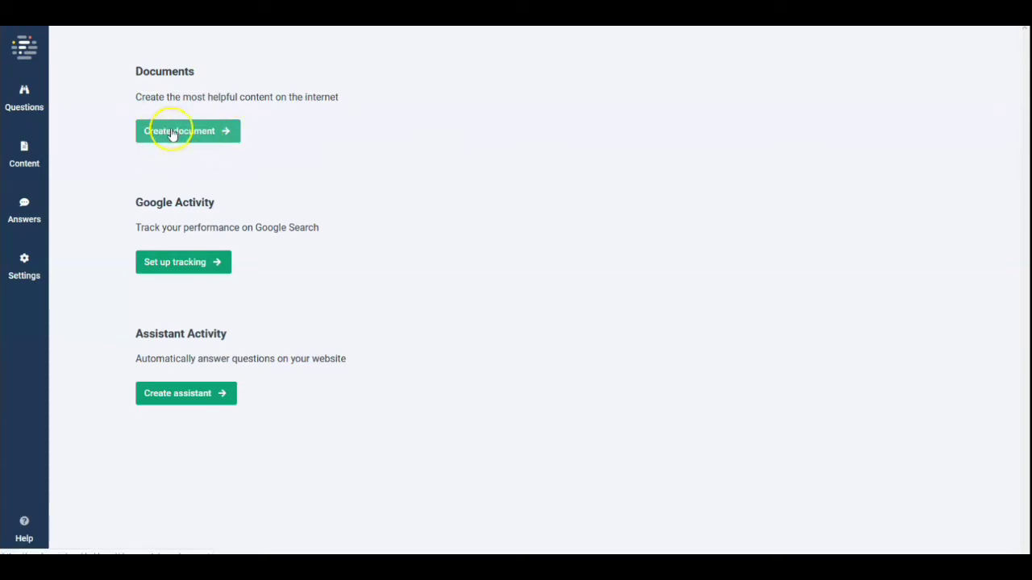
click(24, 87)
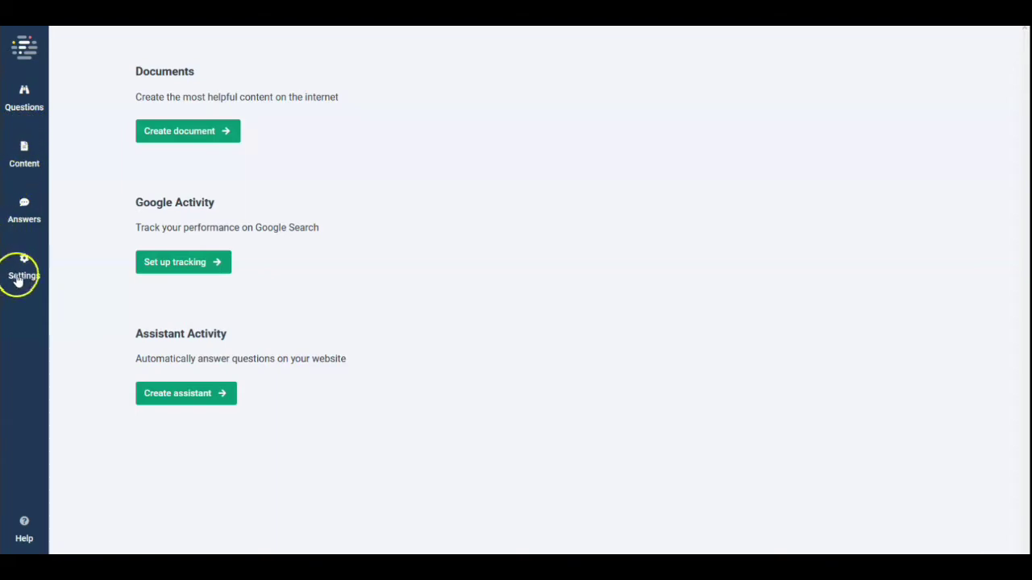
click(24, 94)
- Open a New Crawl form under Answers, with Web Crawler type and an empty domain field
click(23, 215)
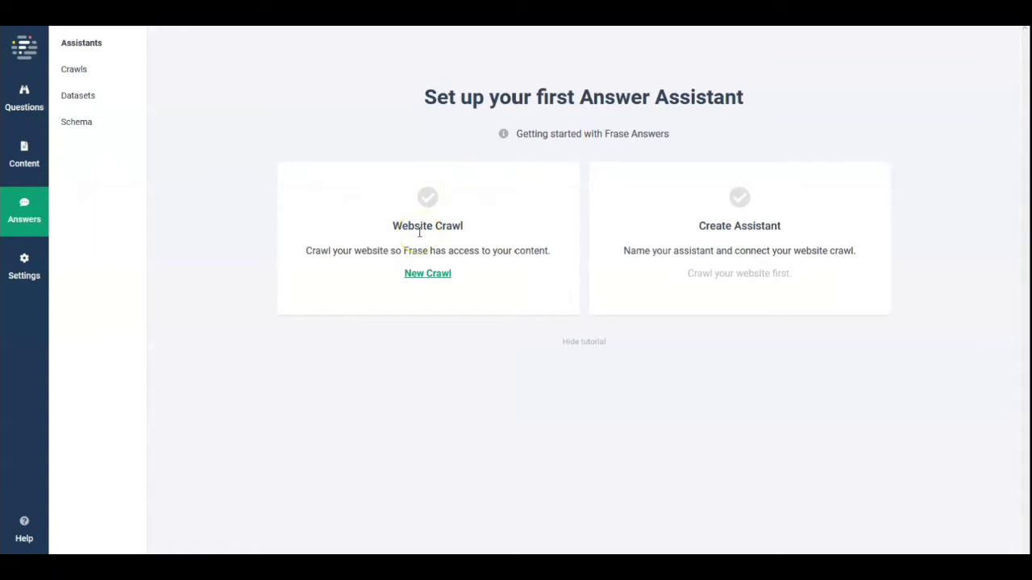
click(419, 276)
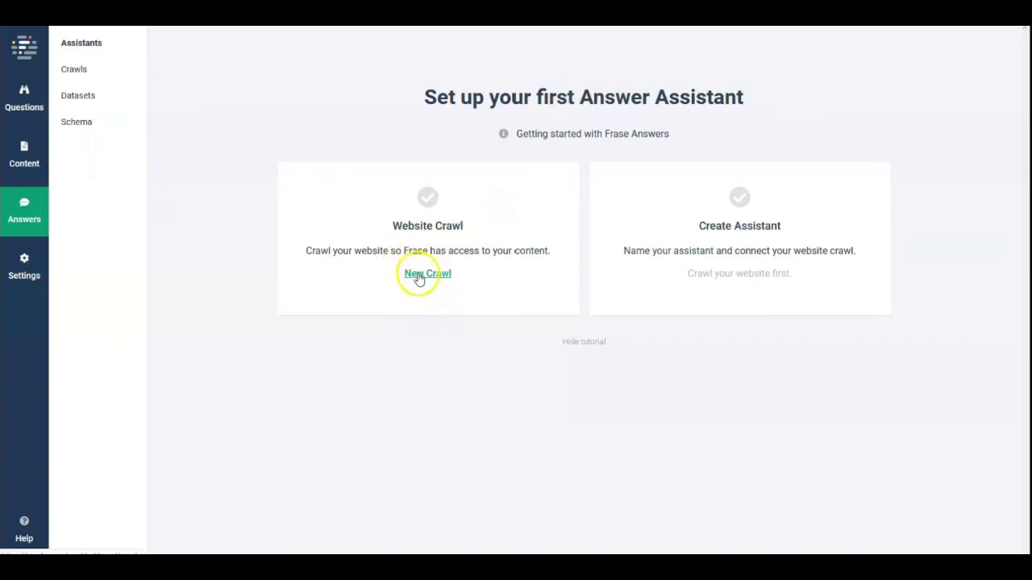
click(418, 274)
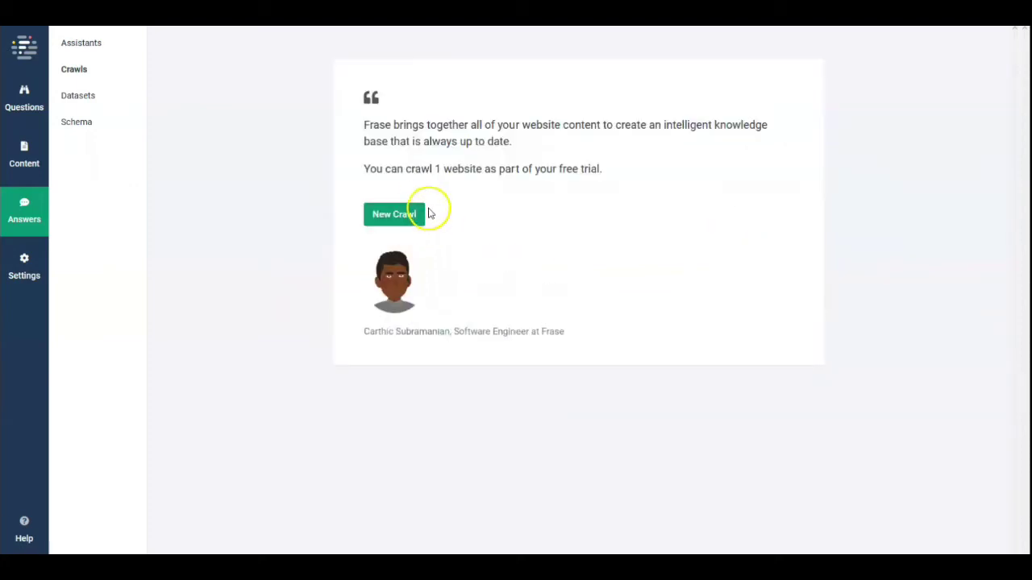
drag(362, 123, 467, 138)
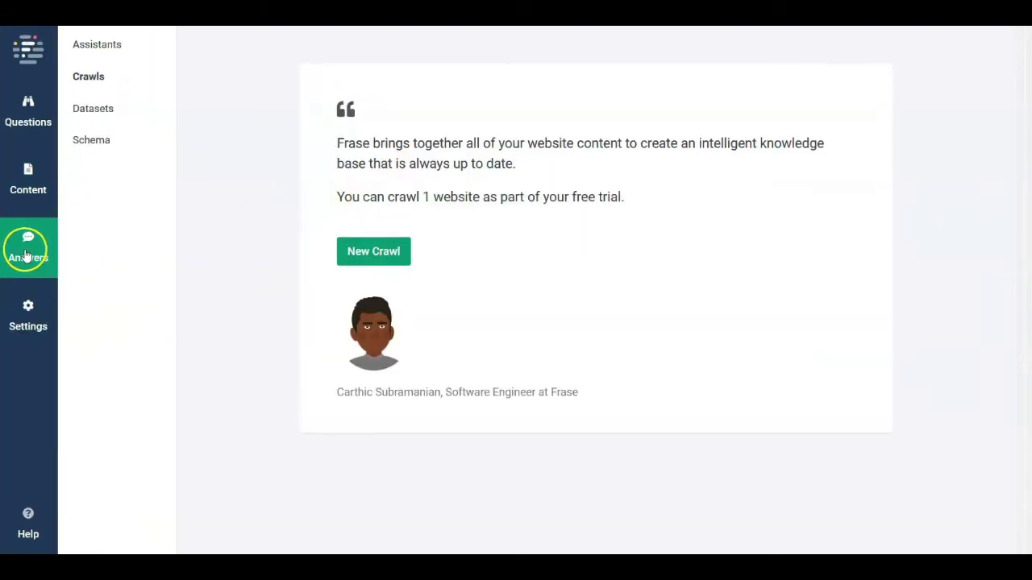
click(360, 256)
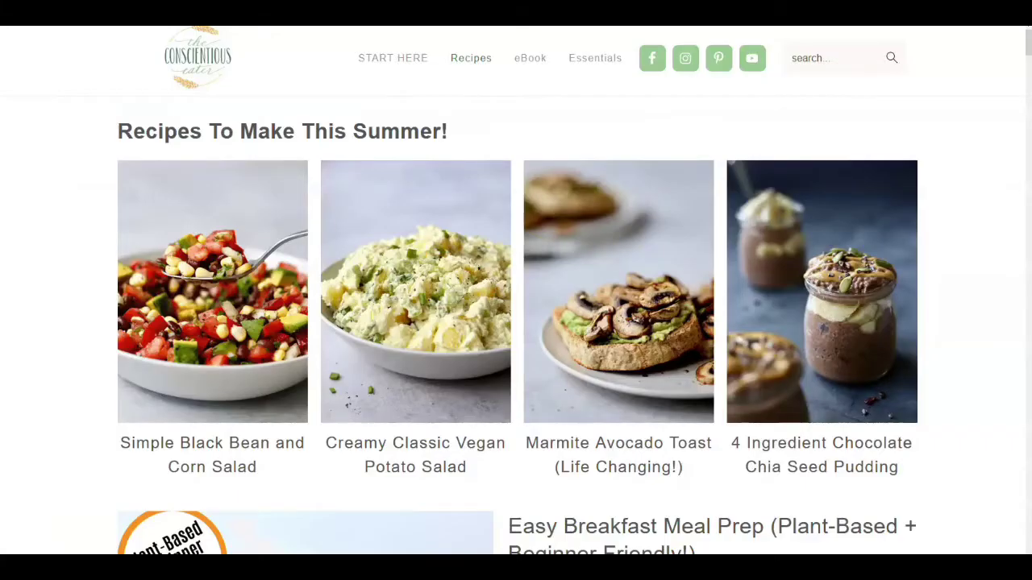
- Paste theconscientiouseater.com as the crawl domain and extract its 506 pages
click(239, 121)
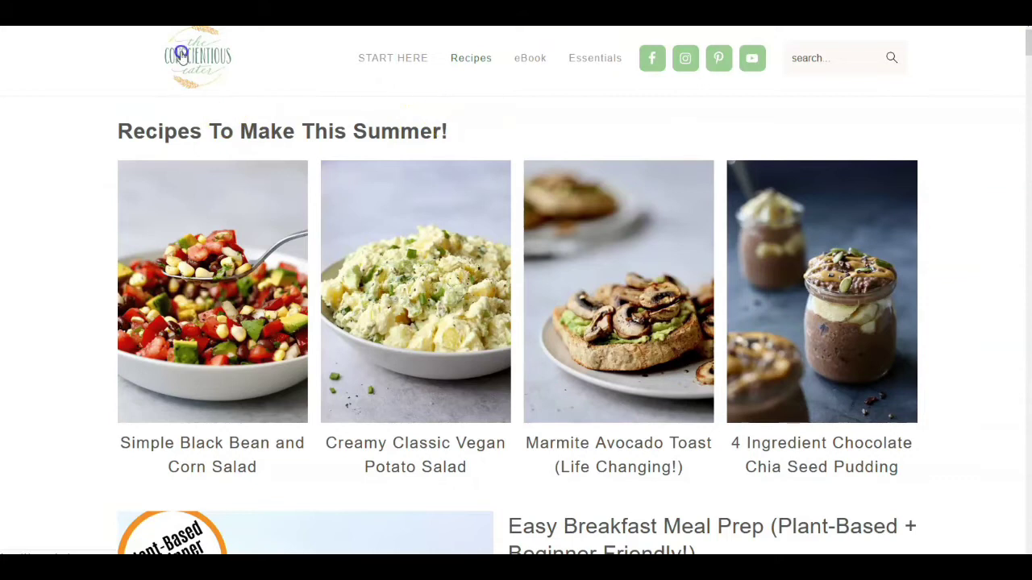
click(170, 78)
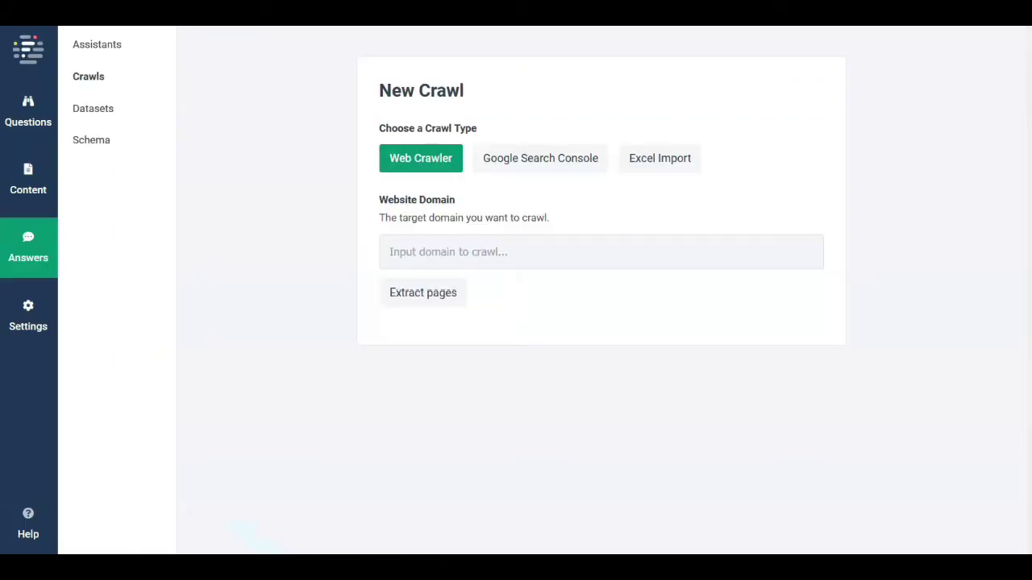
click(428, 252)
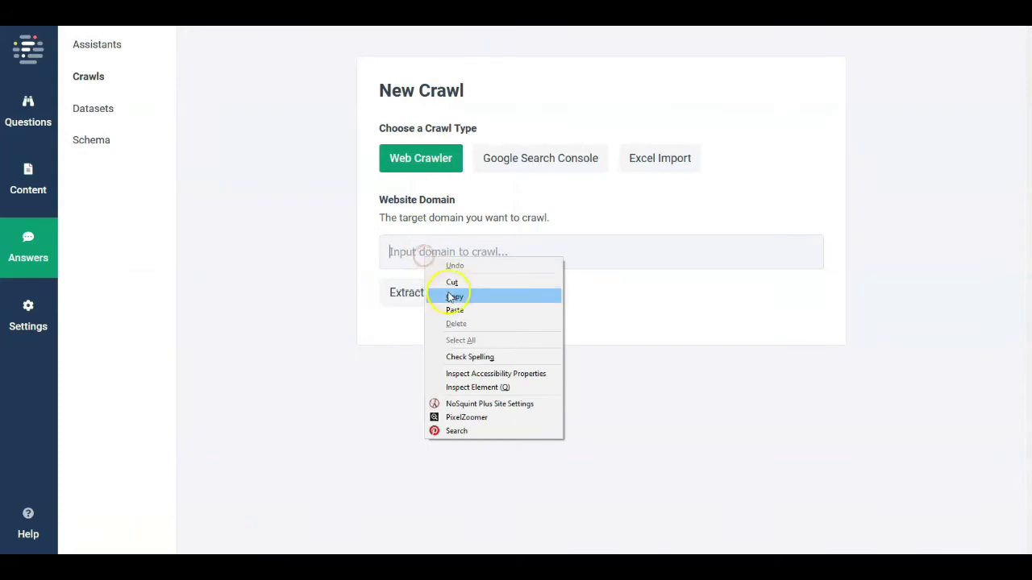
click(452, 310)
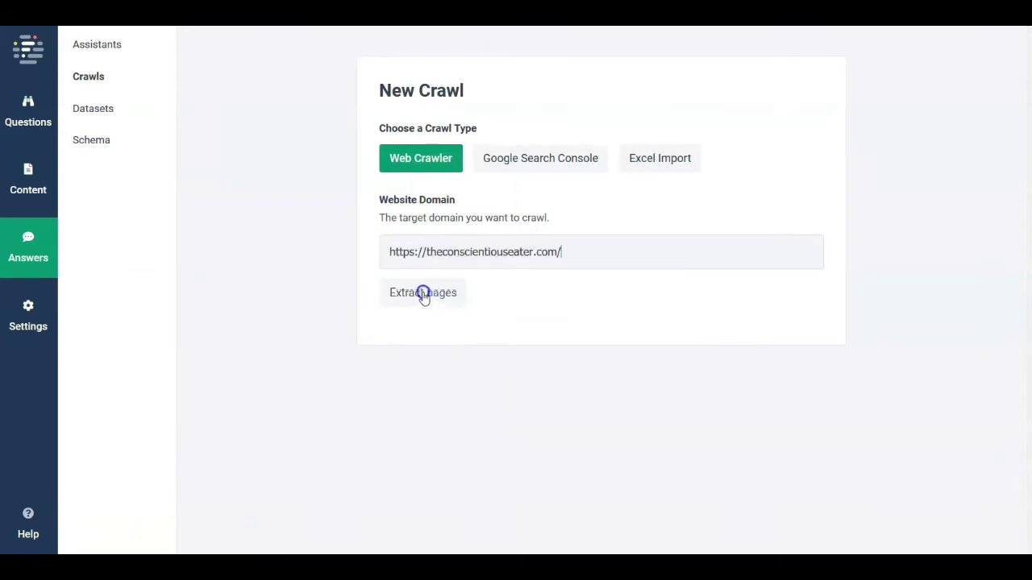
click(422, 295)
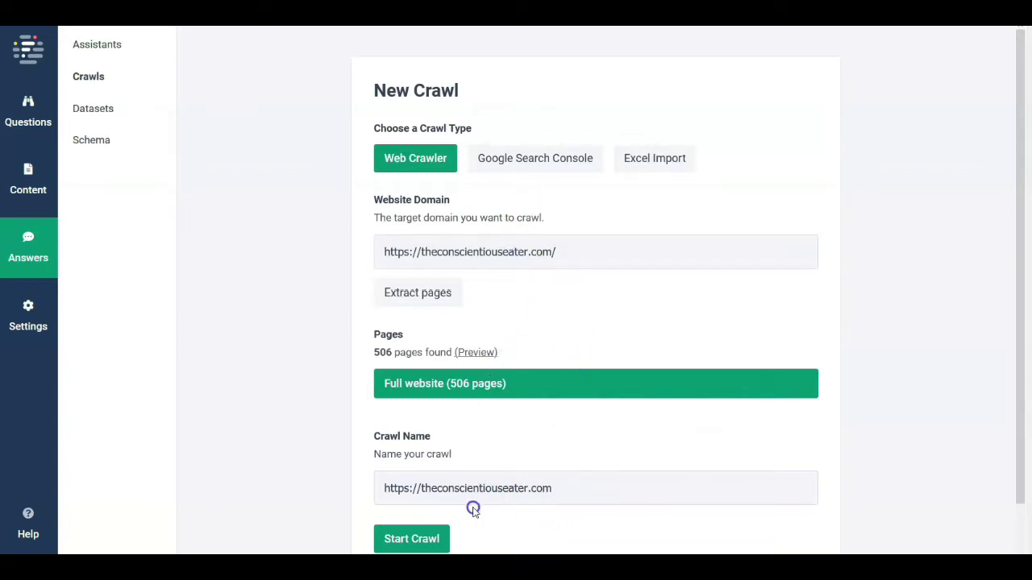
scroll(474, 512, down, 1)
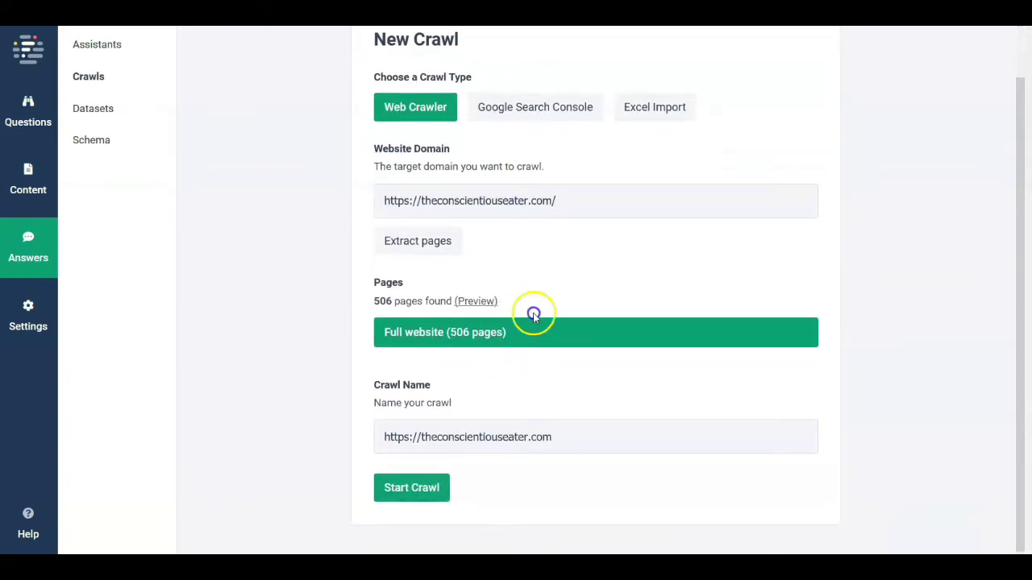
scroll(539, 315, up, 1)
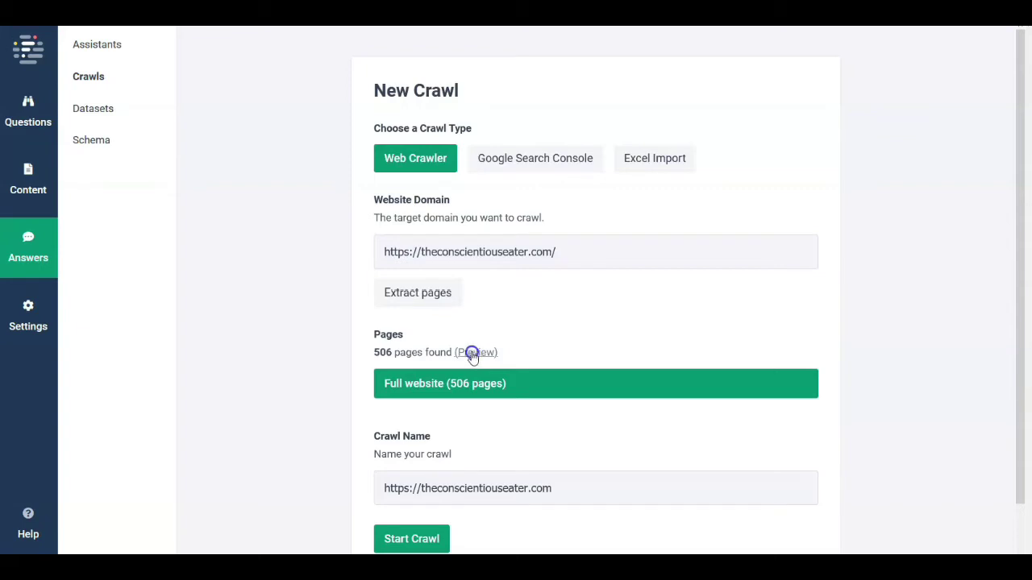
- Preview the crawl's list of found page URLs and scroll through it
right_click(473, 355)
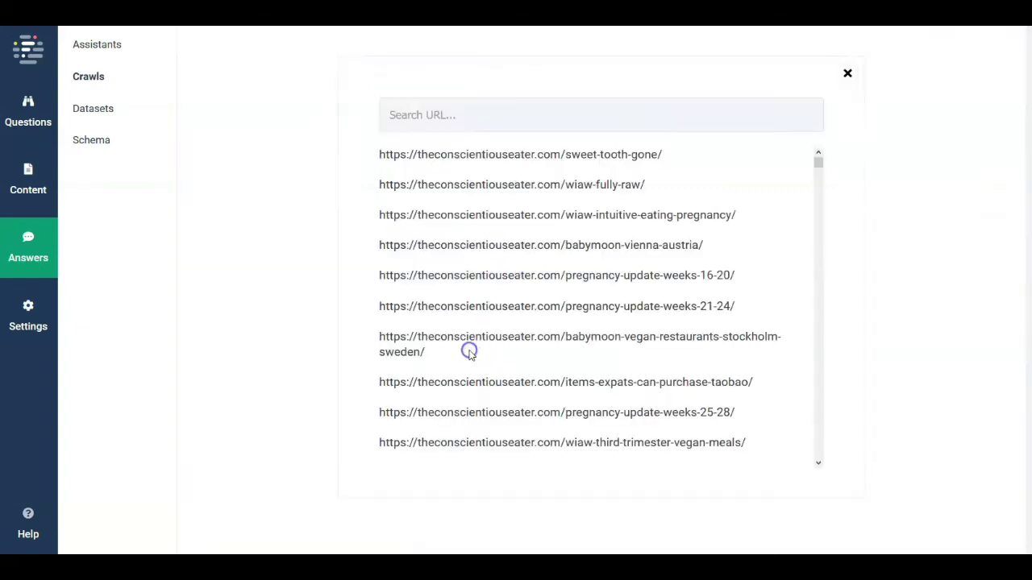
click(471, 353)
scroll(817, 187, down, 1)
scroll(818, 186, down, 1)
scroll(818, 185, down, 2)
scroll(811, 193, down, 2)
scroll(795, 210, down, 3)
scroll(789, 219, down, 3)
scroll(792, 214, down, 3)
scroll(797, 212, down, 3)
scroll(803, 223, down, 3)
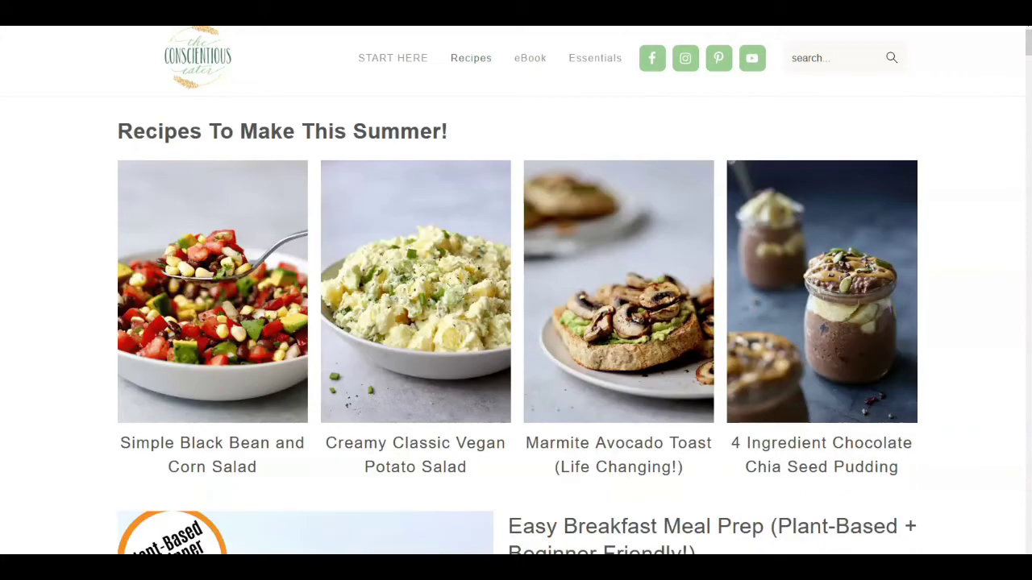
- Navigate back from the chili recipe page and browse, ending on the Schema Markup page
key(alt+Left)
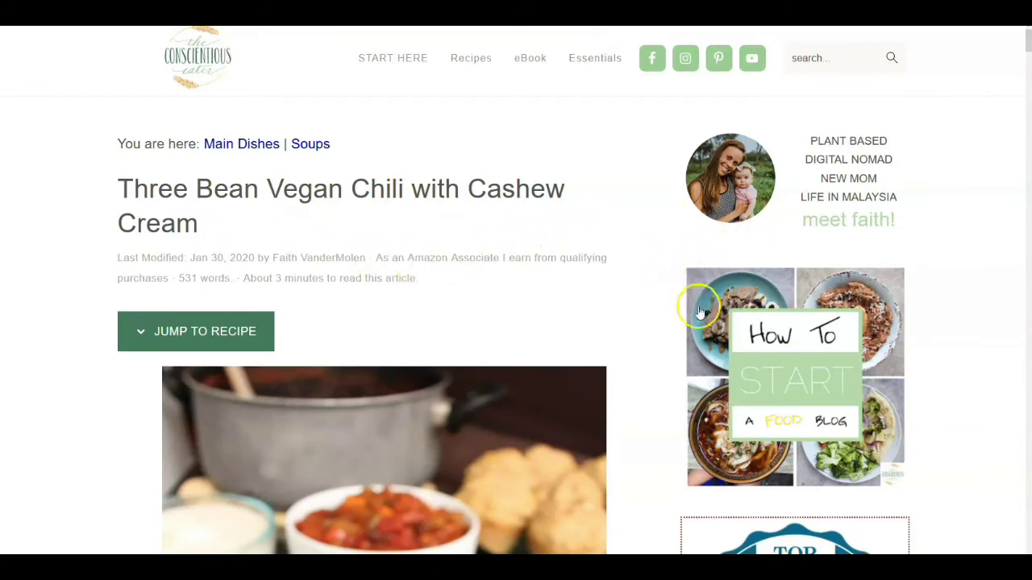
scroll(564, 357, down, 1)
scroll(535, 364, down, 1)
scroll(594, 207, down, 3)
scroll(595, 207, up, 2)
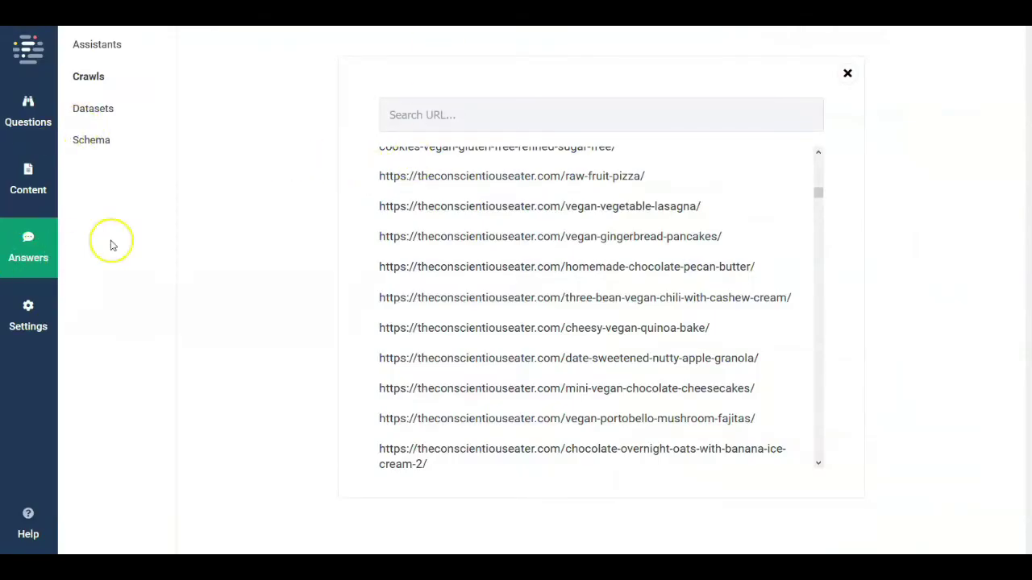
scroll(509, 203, up, 1)
scroll(509, 209, up, 1)
scroll(500, 193, up, 2)
scroll(488, 161, up, 1)
scroll(468, 133, up, 2)
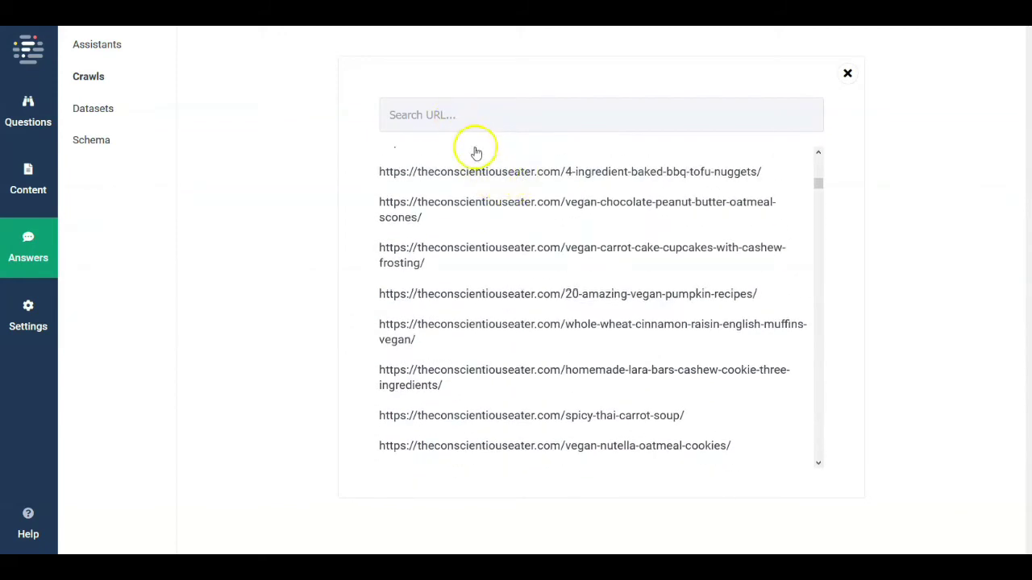
scroll(440, 174, up, 2)
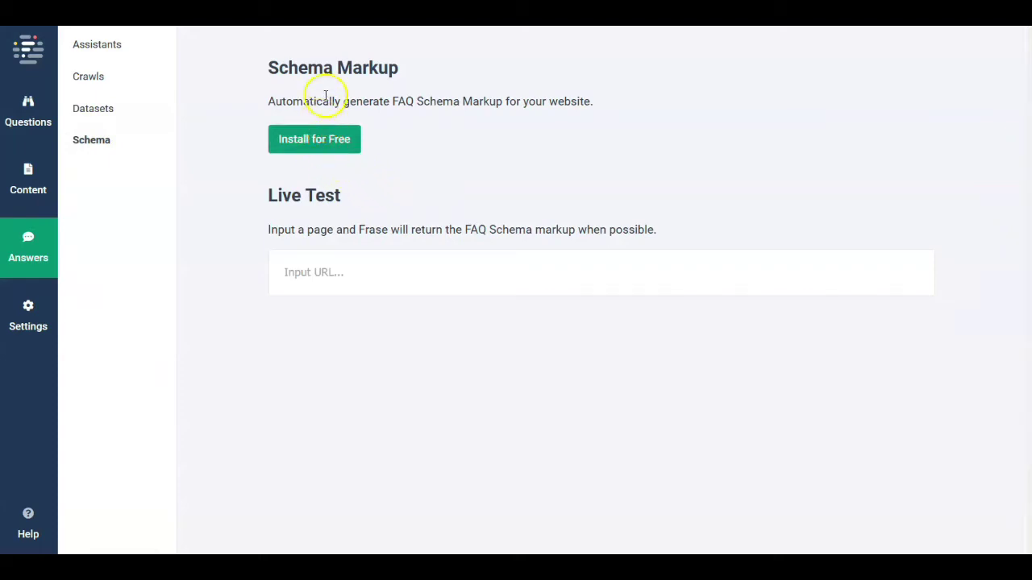
- Review the Installation code and Integrations settings, then show the Content document list
click(310, 143)
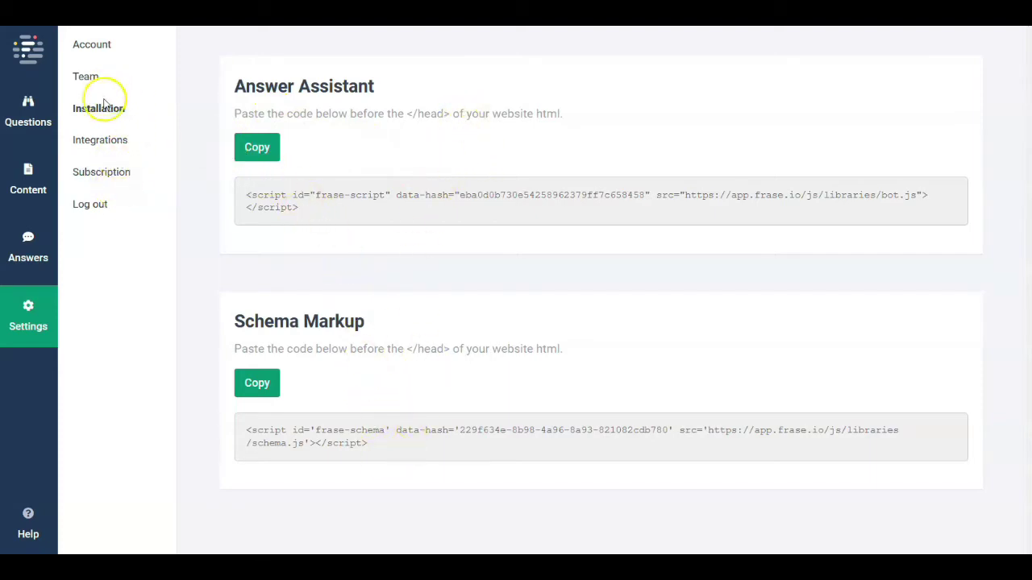
click(94, 145)
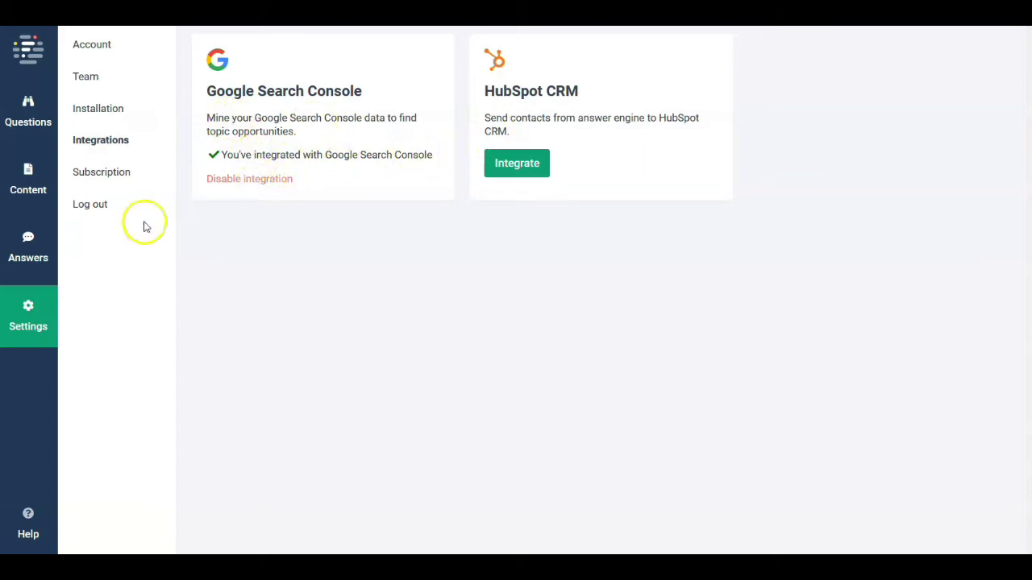
click(24, 184)
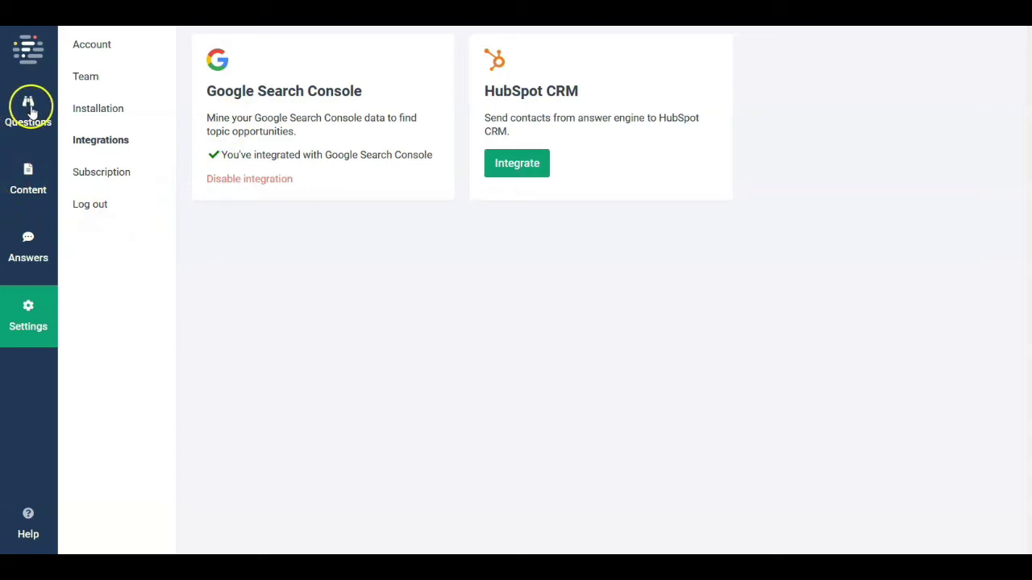
click(26, 179)
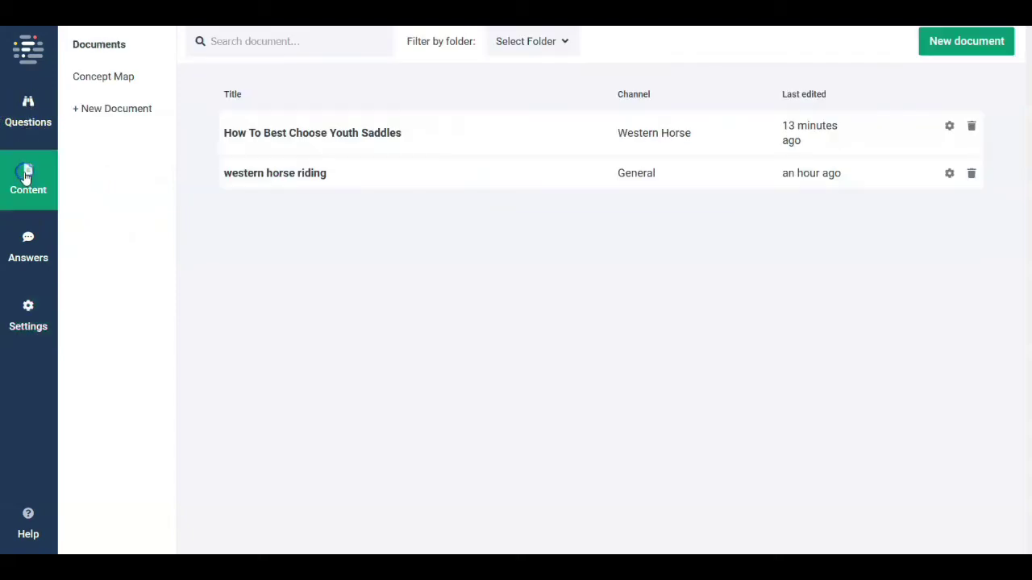
- Start a new document with the search query 'best best keto diets'
click(123, 111)
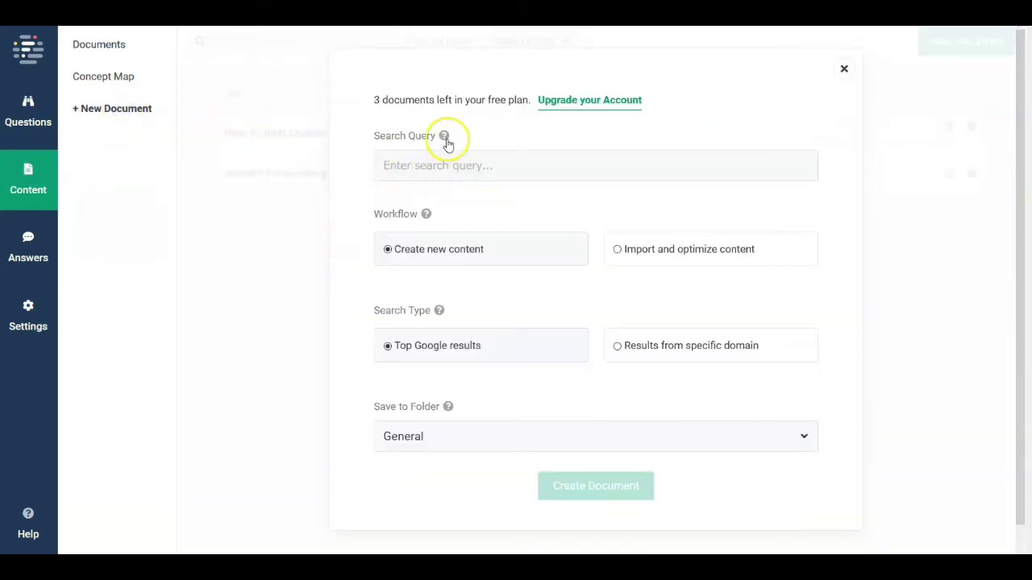
click(415, 168)
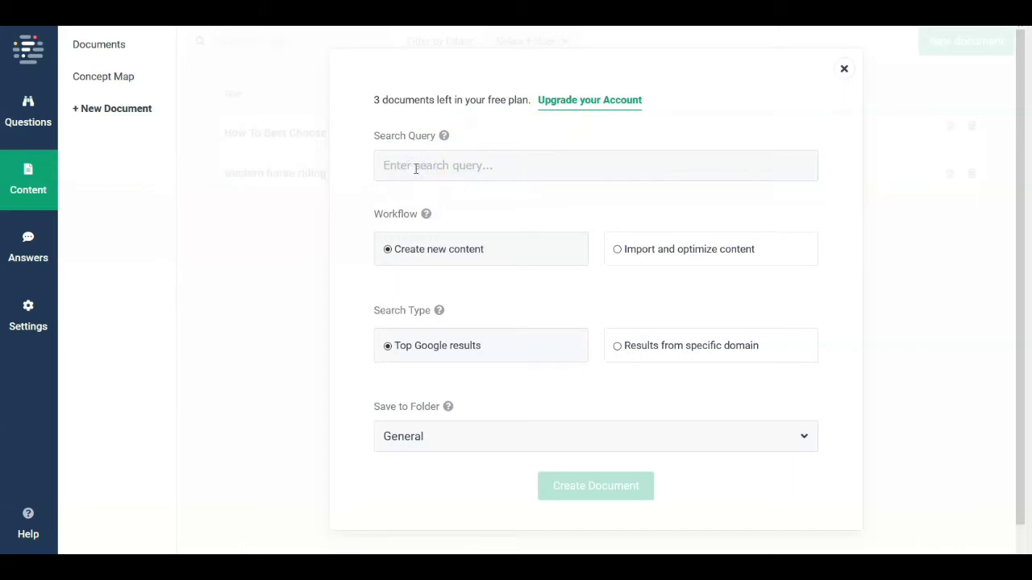
text(best best keto diets)
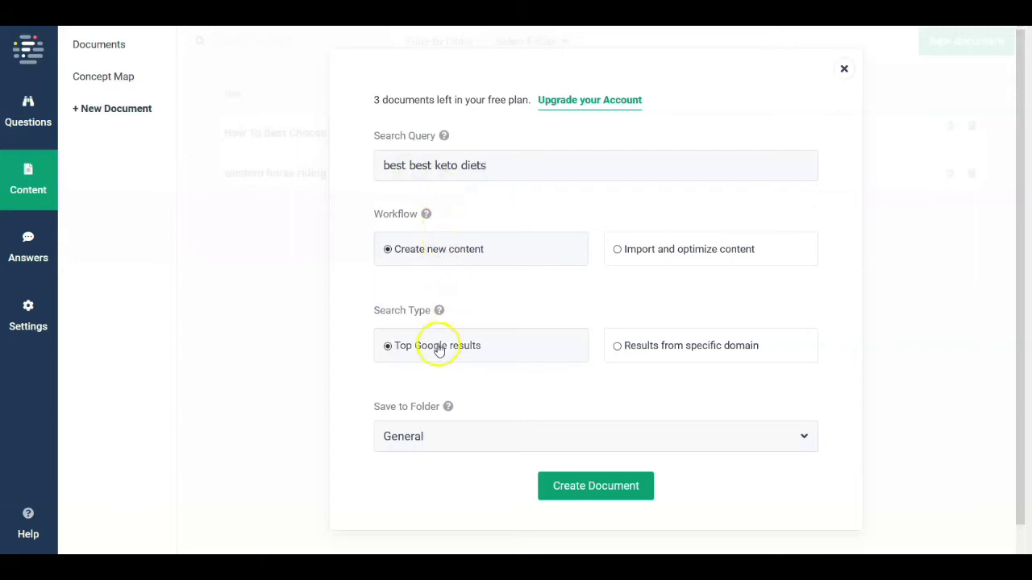
- Create the Best Best Keto Diets document and open Google from the bookmark in a new tab
click(581, 488)
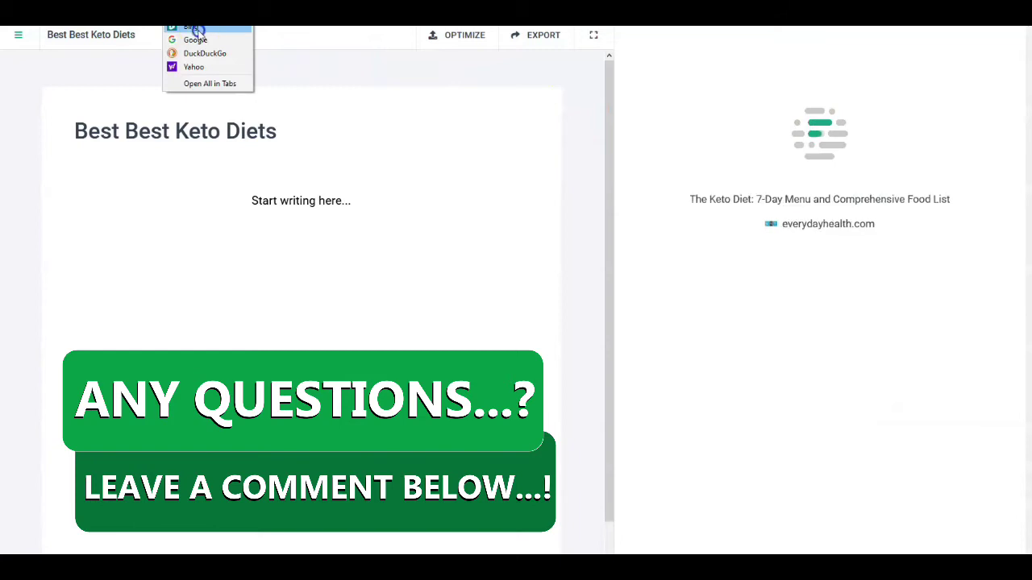
right_click(193, 41)
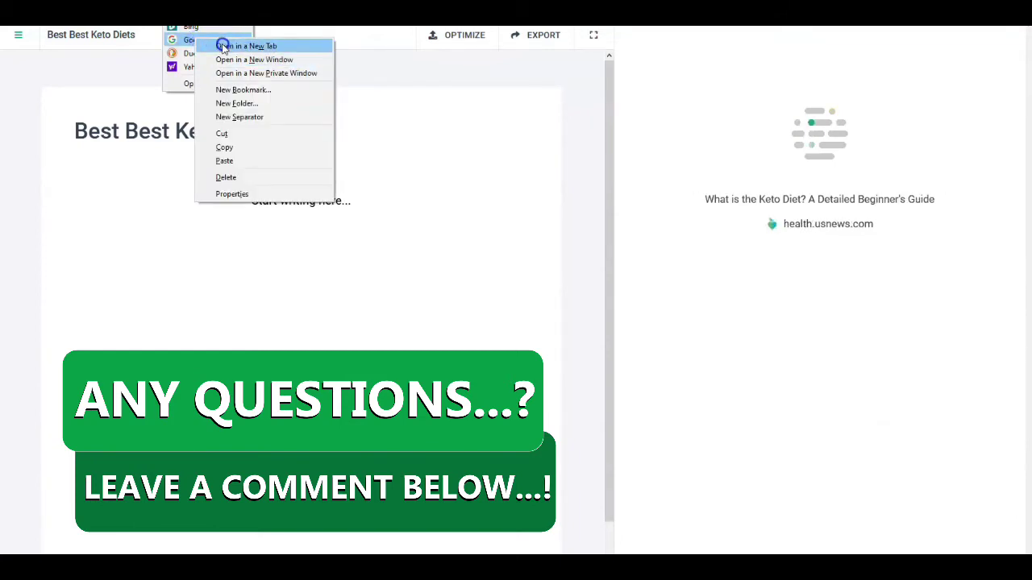
click(229, 46)
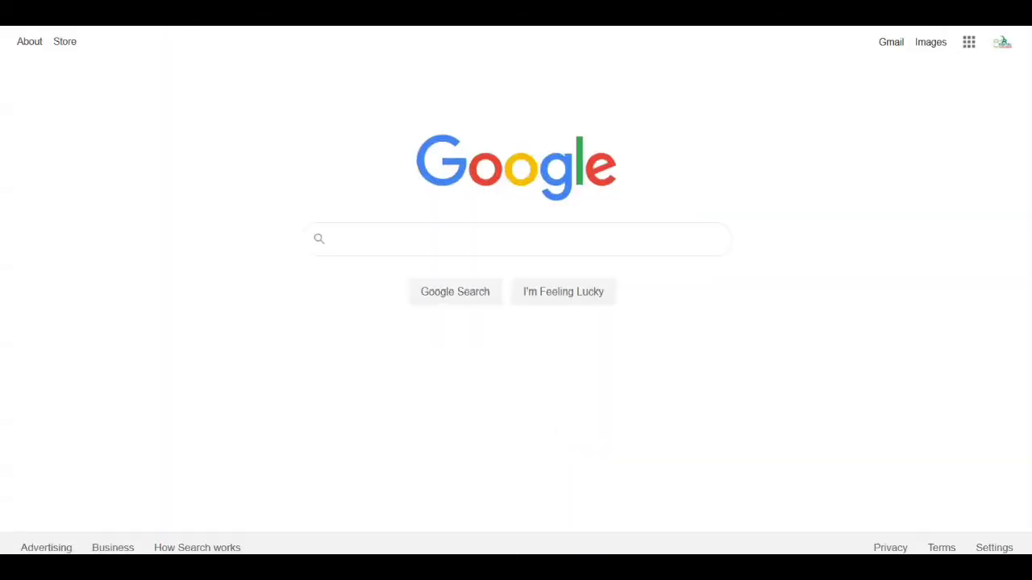
- Search Google for 'best keto diet' and go to page 9 of the results
click(358, 243)
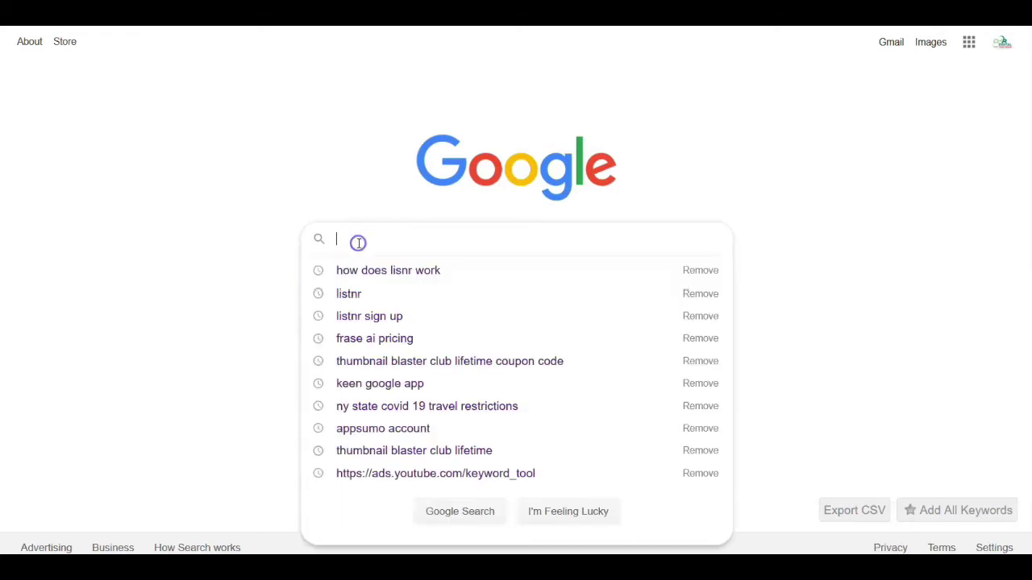
text(best keto d)
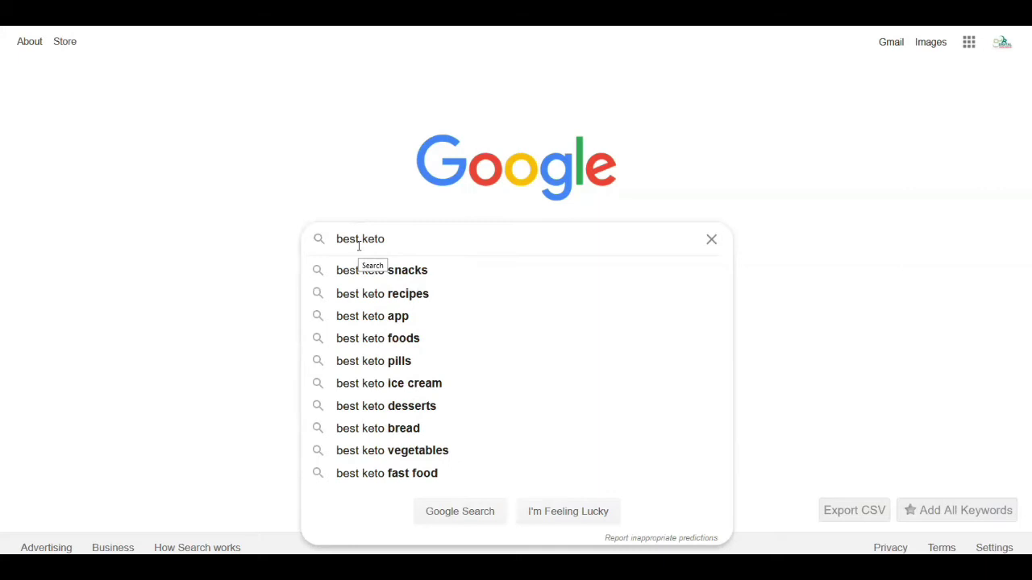
text(ietr)
click(355, 271)
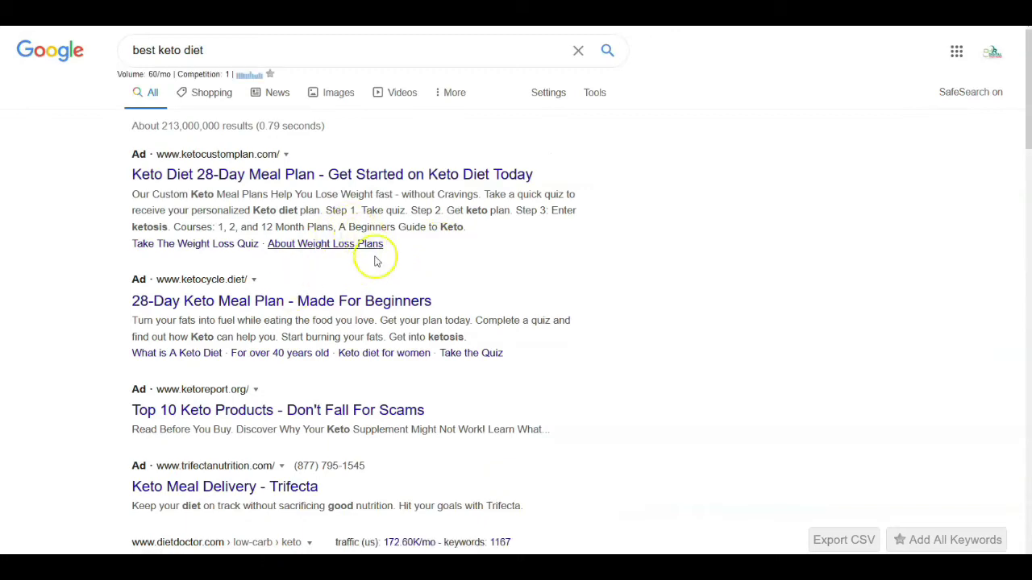
scroll(338, 266, down, 1)
scroll(371, 306, down, 2)
scroll(359, 343, down, 4)
scroll(354, 352, down, 3)
scroll(371, 358, down, 4)
scroll(384, 367, down, 4)
scroll(385, 379, down, 4)
scroll(383, 403, down, 1)
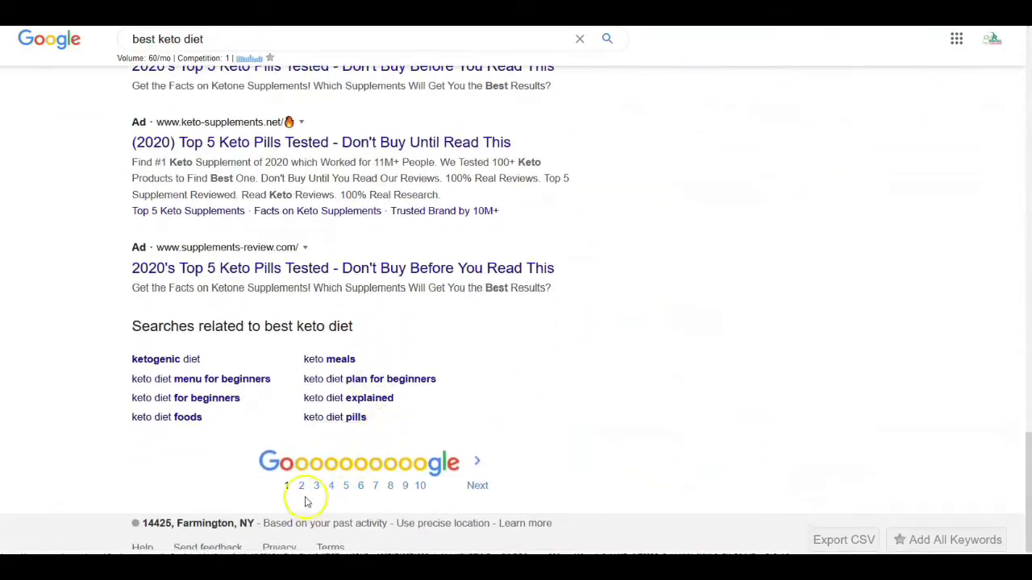
click(406, 487)
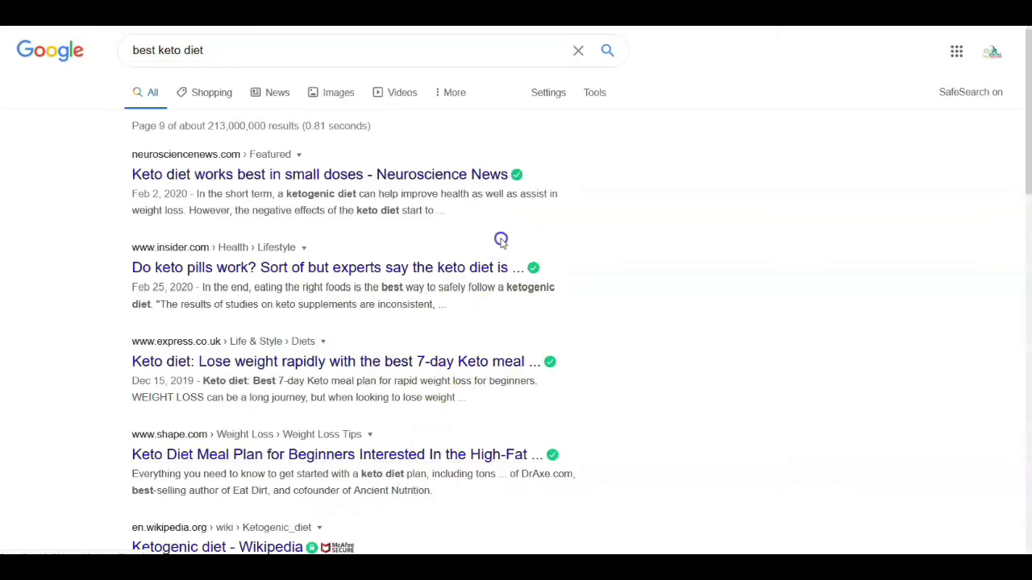
scroll(428, 290, down, 1)
scroll(414, 428, down, 3)
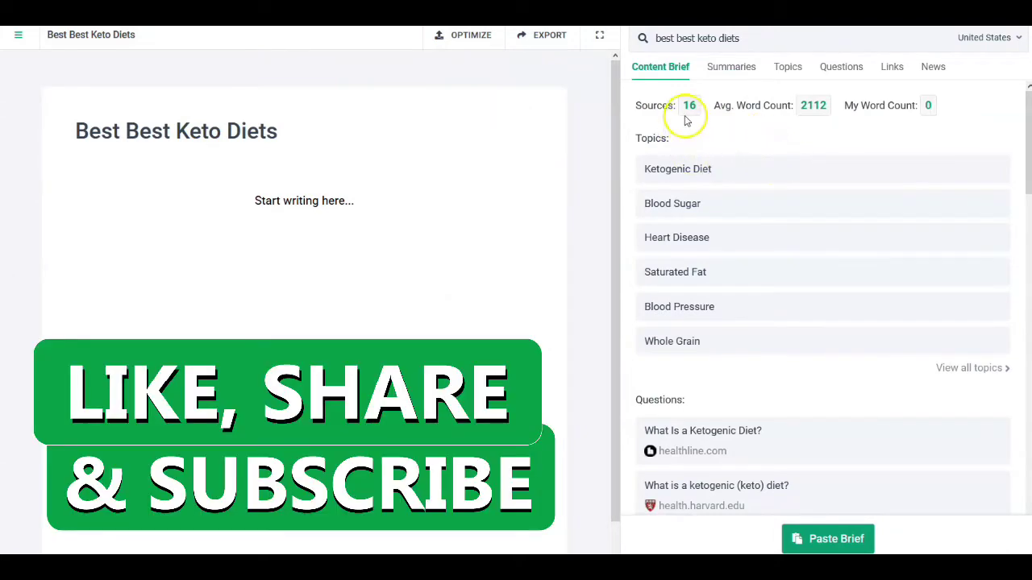
- Expand the Ketogenic Diet topic's source snippets in the Content Brief
click(691, 170)
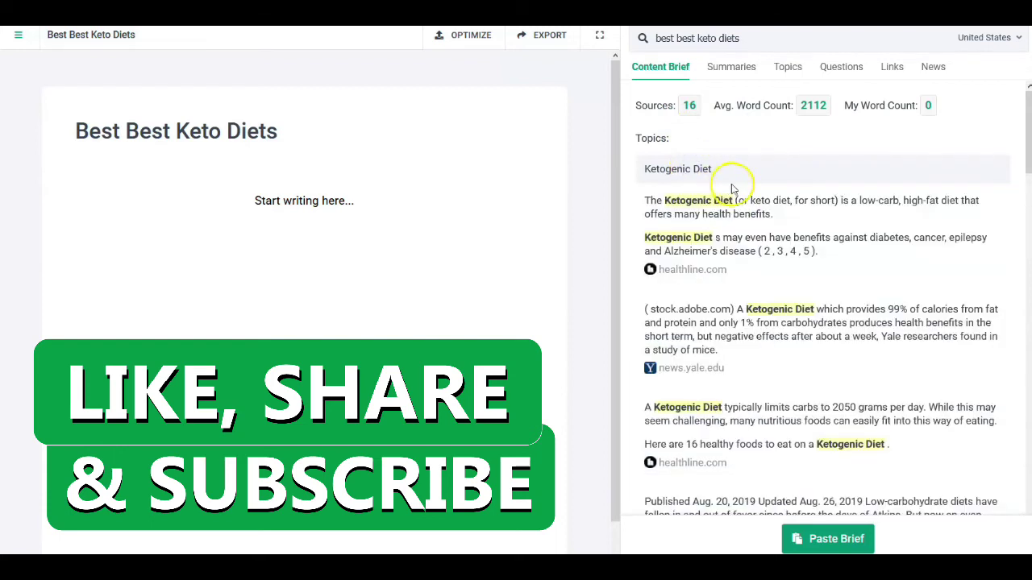
scroll(861, 214, down, 1)
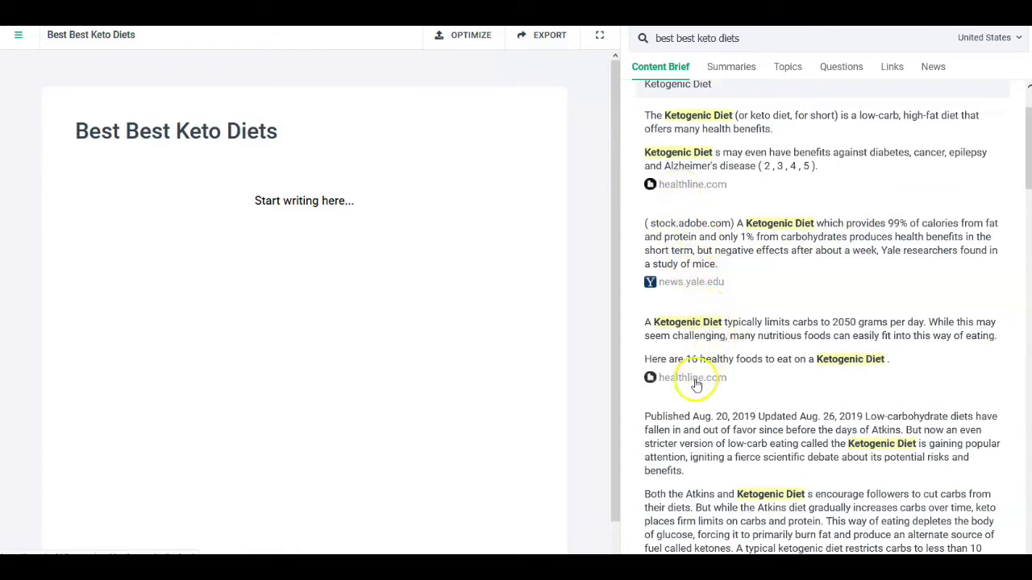
scroll(716, 379, down, 1)
scroll(714, 371, down, 1)
scroll(701, 355, down, 2)
scroll(702, 324, down, 2)
scroll(707, 272, down, 1)
- Scroll through the brief's Questions, Sections and Statistics down to the Links list
scroll(689, 232, down, 1)
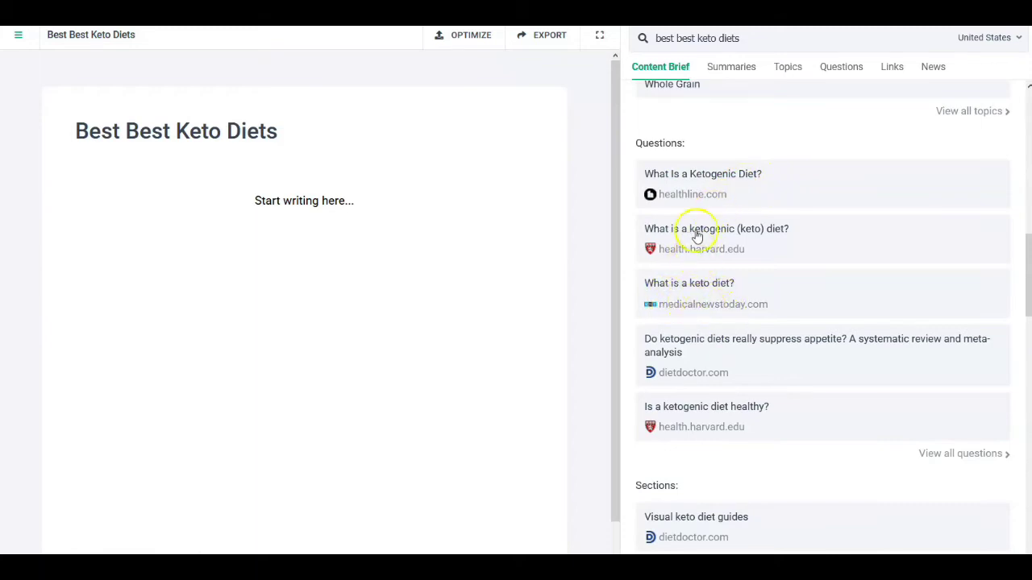
scroll(702, 479, down, 1)
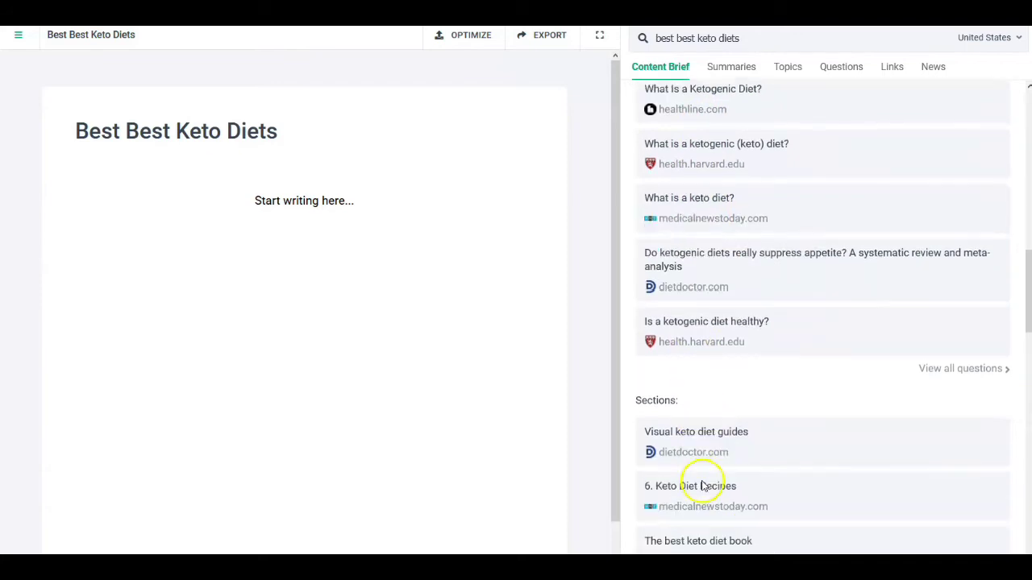
scroll(700, 479, down, 2)
scroll(685, 425, down, 2)
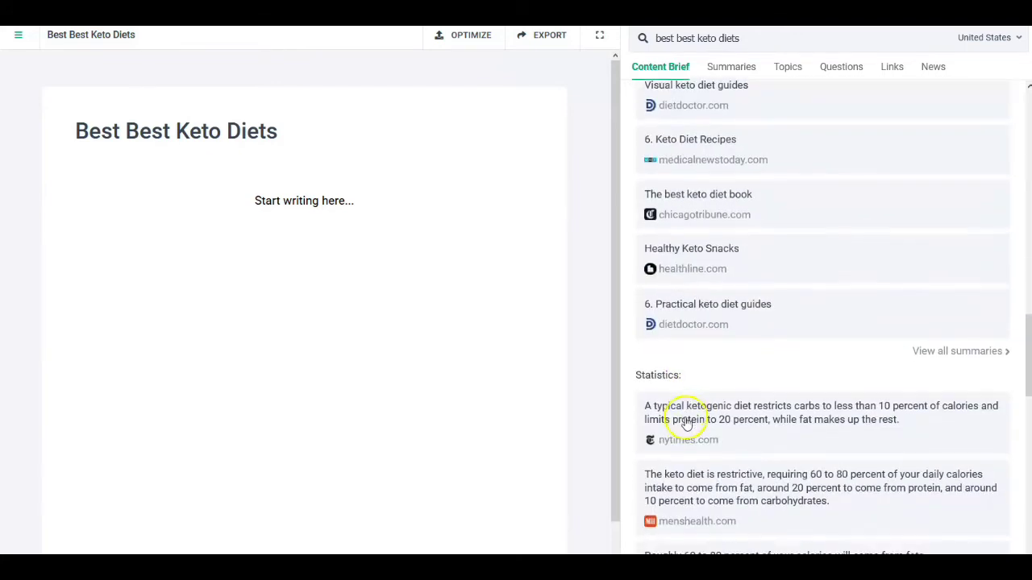
scroll(686, 421, down, 2)
scroll(685, 425, down, 2)
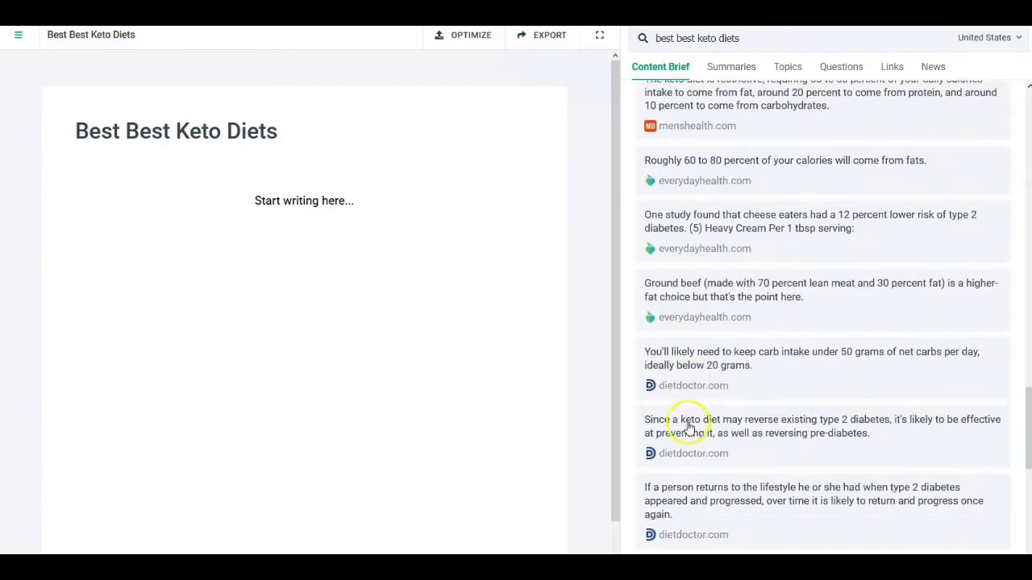
scroll(683, 421, down, 2)
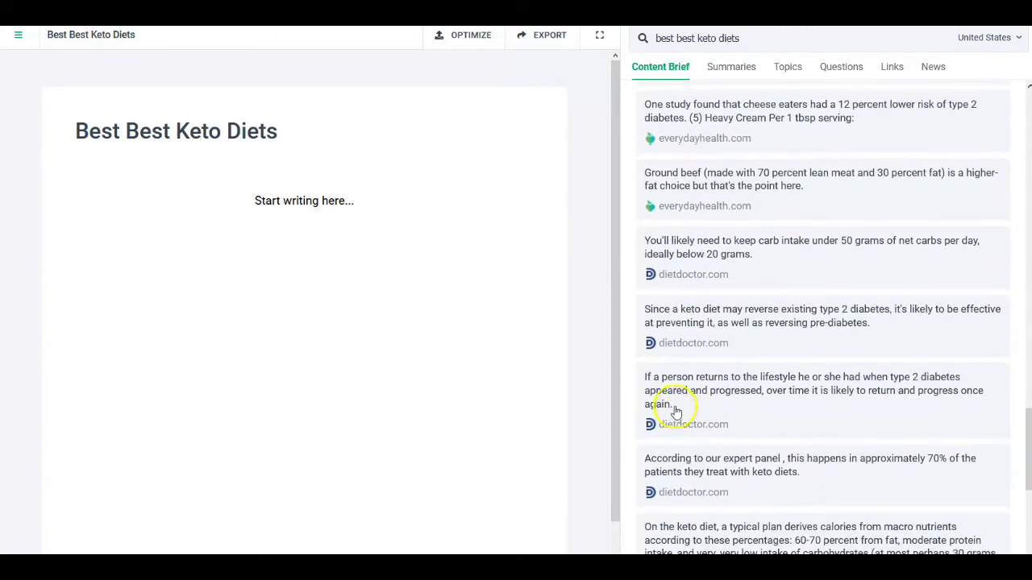
scroll(687, 441, down, 1)
scroll(693, 447, down, 1)
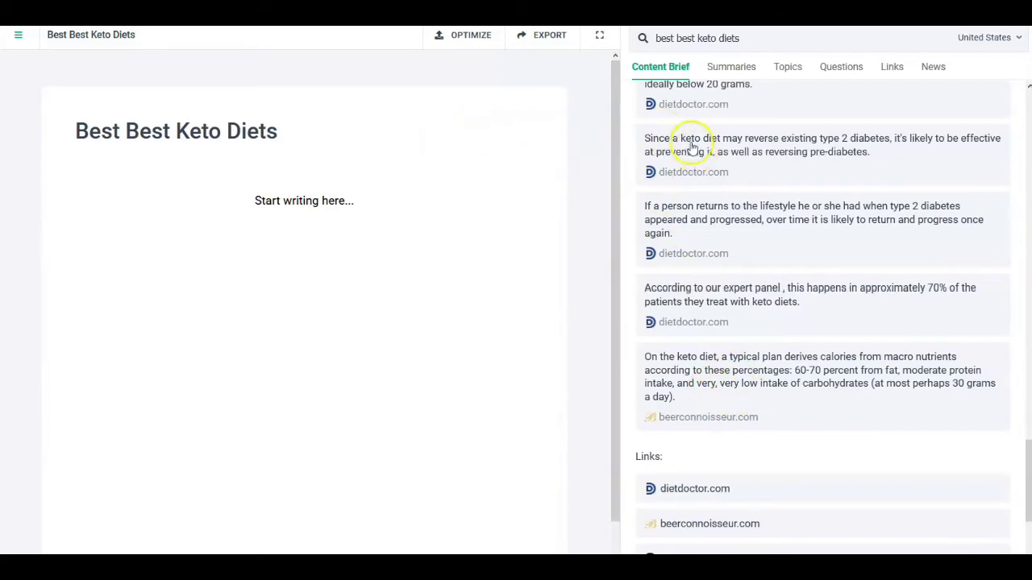
scroll(717, 137, down, 2)
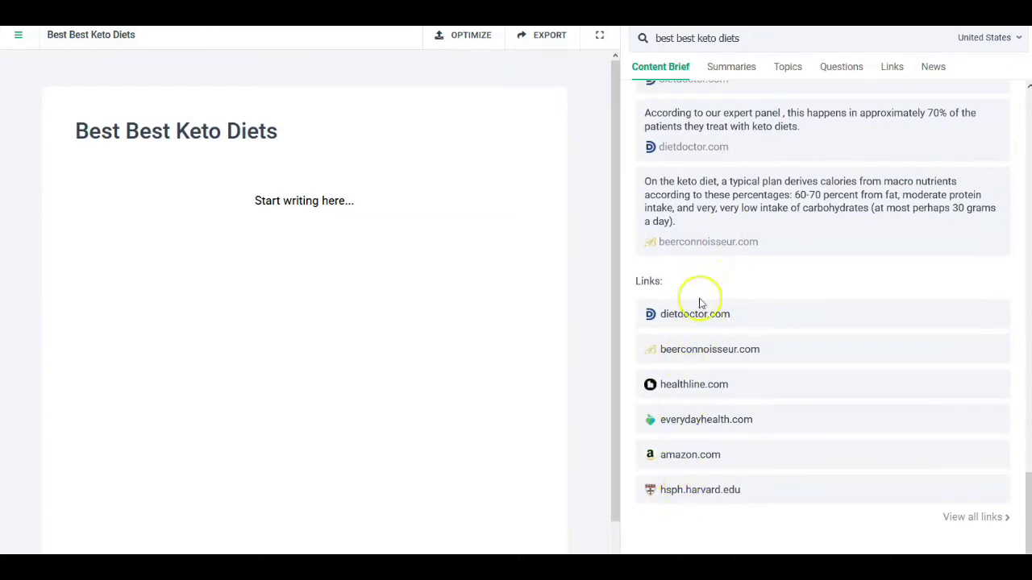
- Expand dietdoctor.com under Links to list its five keto articles
click(690, 316)
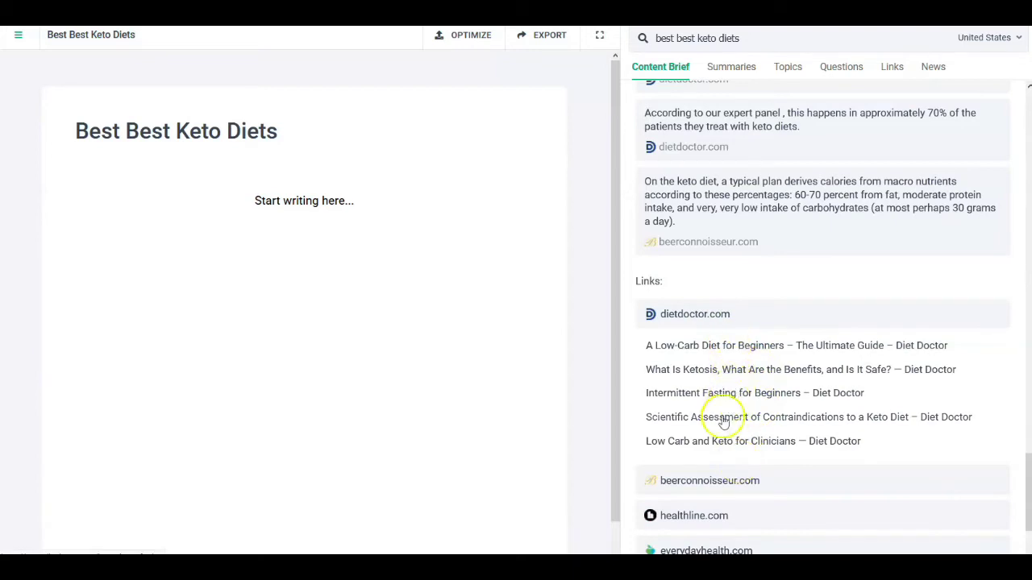
scroll(725, 439, down, 3)
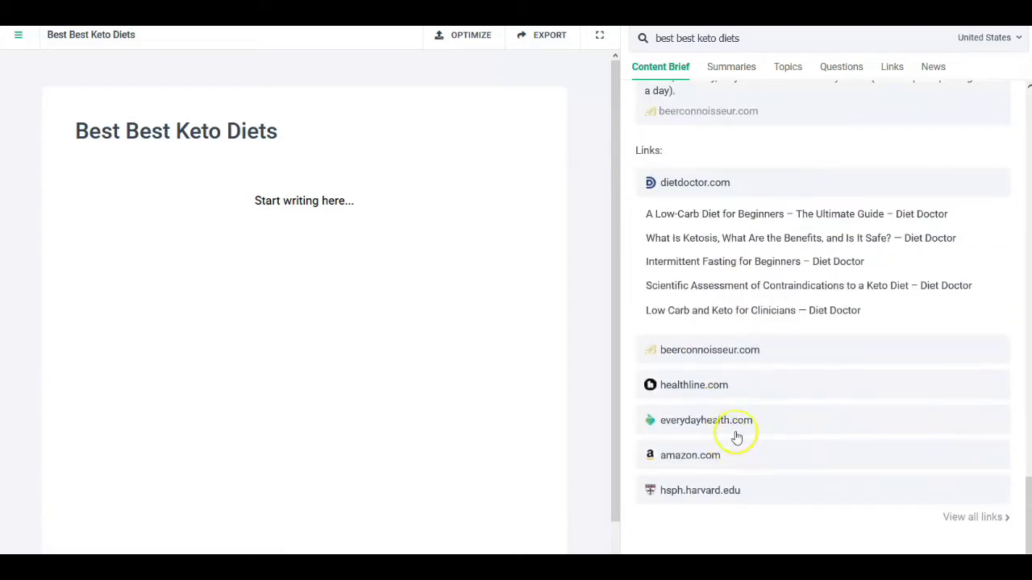
scroll(790, 330, up, 2)
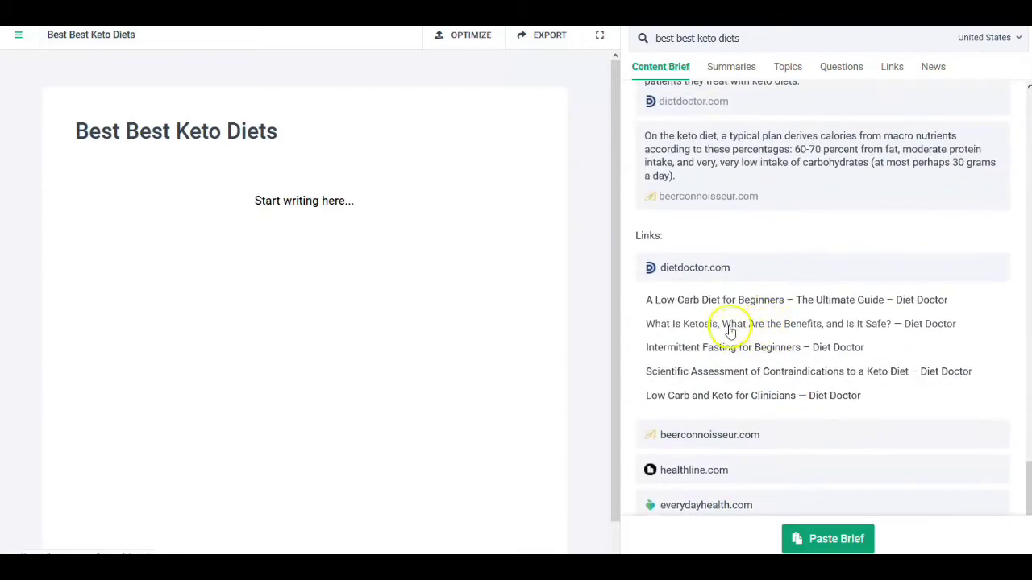
- Open the 'What Is Ketosis' article in a new tab, view it, and return to the brief
right_click(731, 326)
click(774, 329)
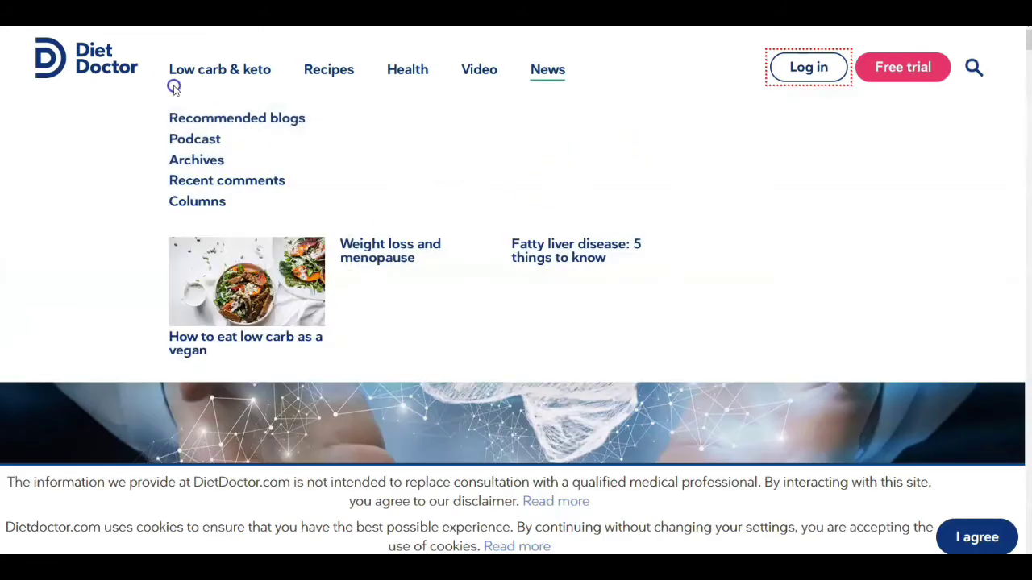
click(463, 295)
scroll(557, 407, down, 3)
scroll(627, 156, up, 3)
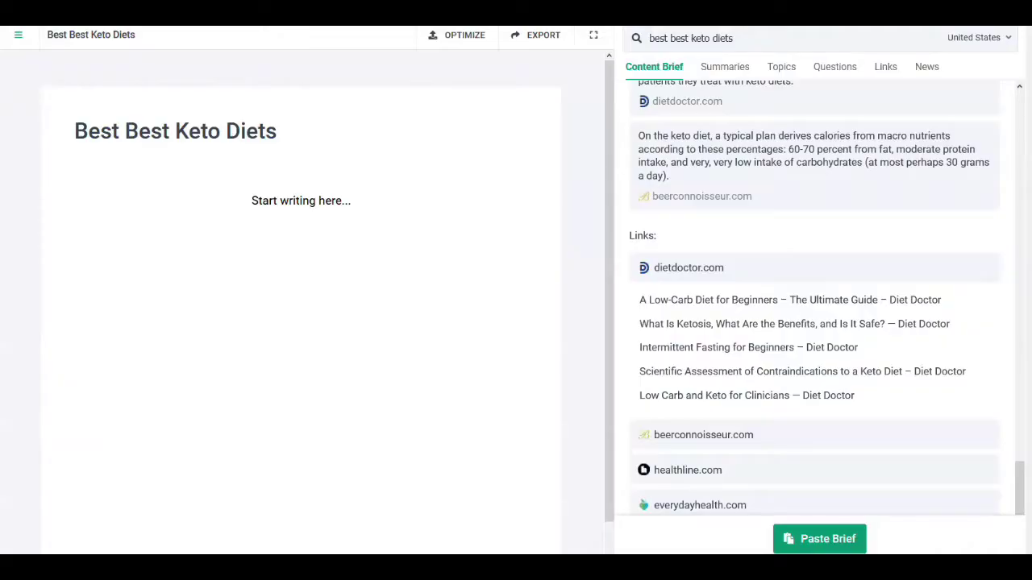
scroll(691, 354, up, 3)
scroll(701, 234, up, 4)
scroll(686, 207, up, 3)
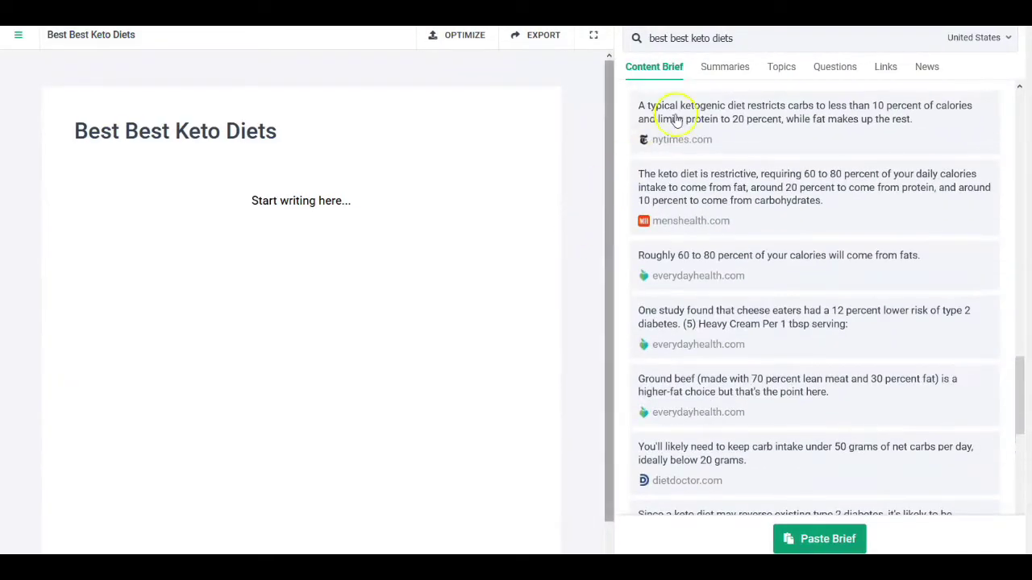
- Show the Summaries with Web Site mentions in the delish.com keto dinner card
click(728, 71)
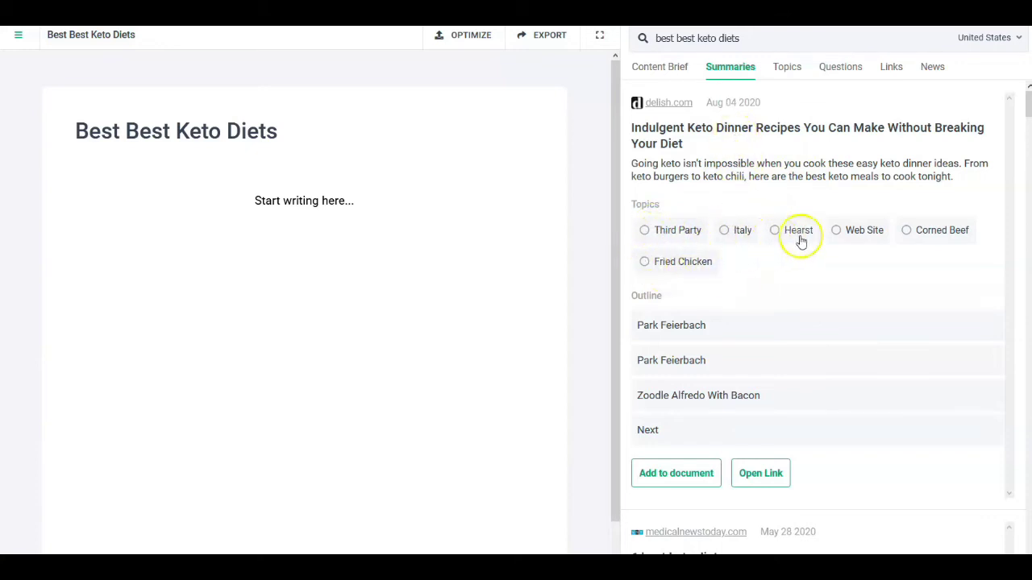
click(837, 233)
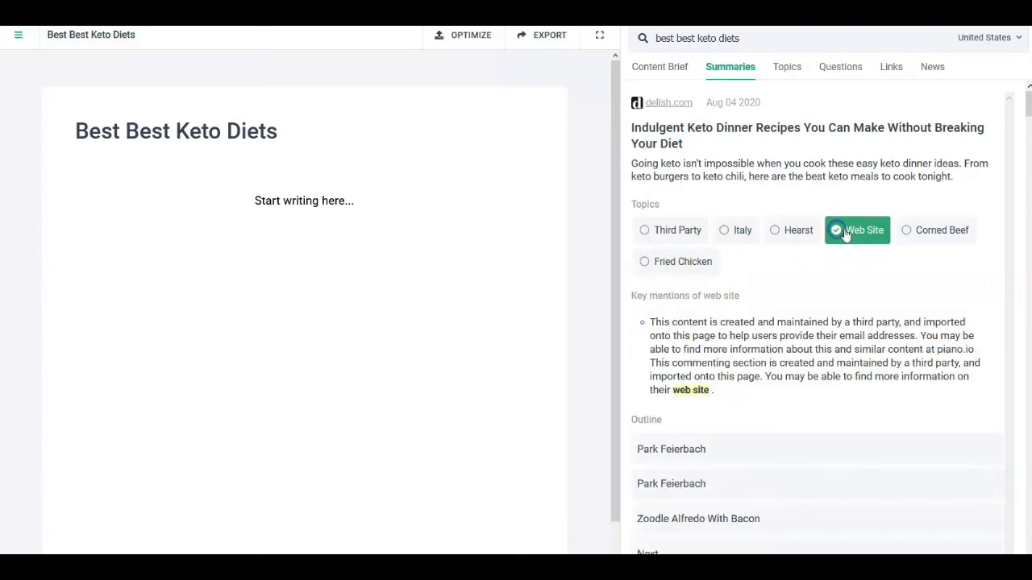
scroll(813, 299, down, 2)
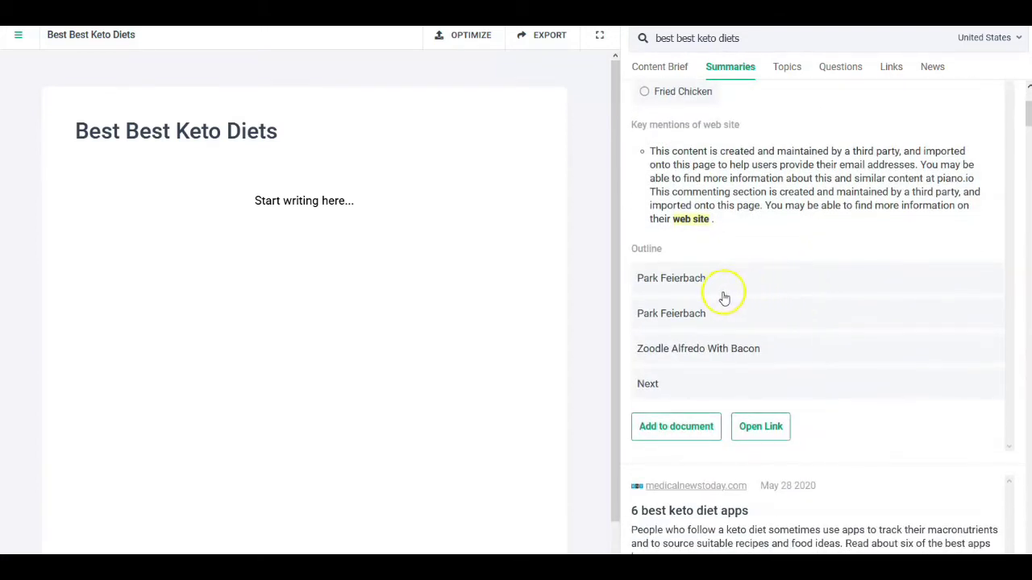
scroll(716, 339, down, 1)
scroll(807, 258, up, 3)
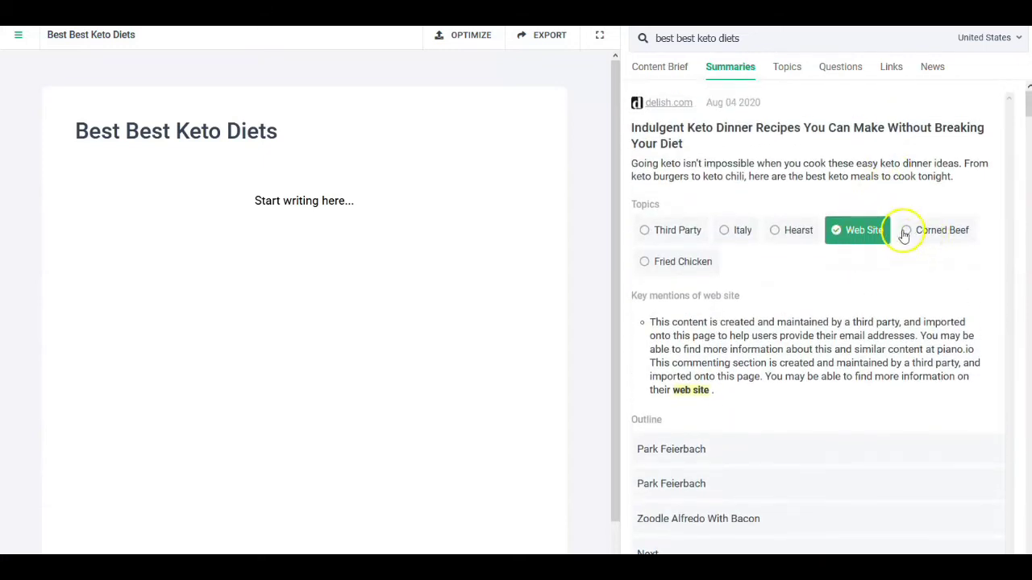
- Switch to Corned Beef mentions and expand the 'Zoodle Alfredo With Bacon' outline item
click(908, 233)
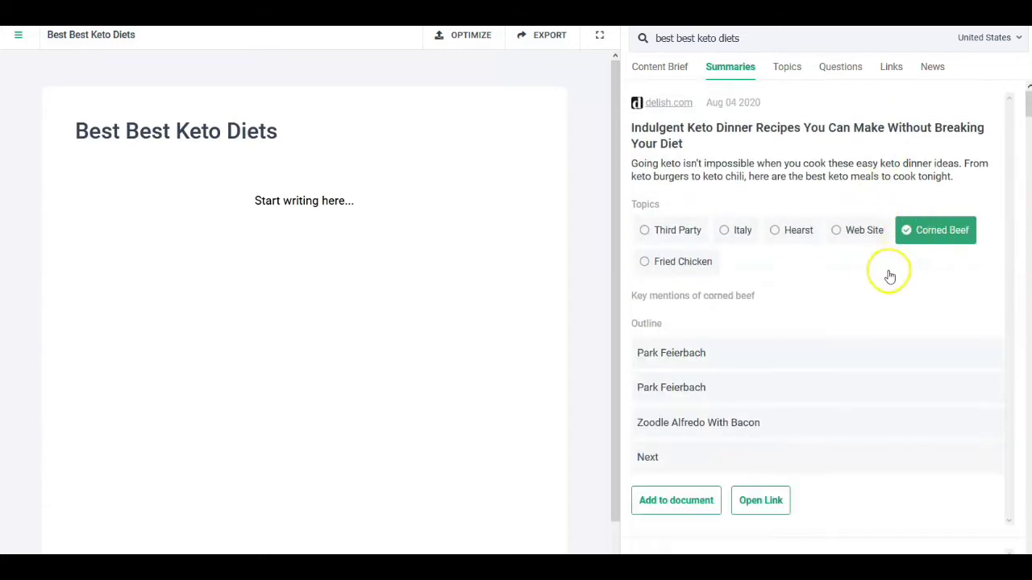
scroll(684, 347, down, 2)
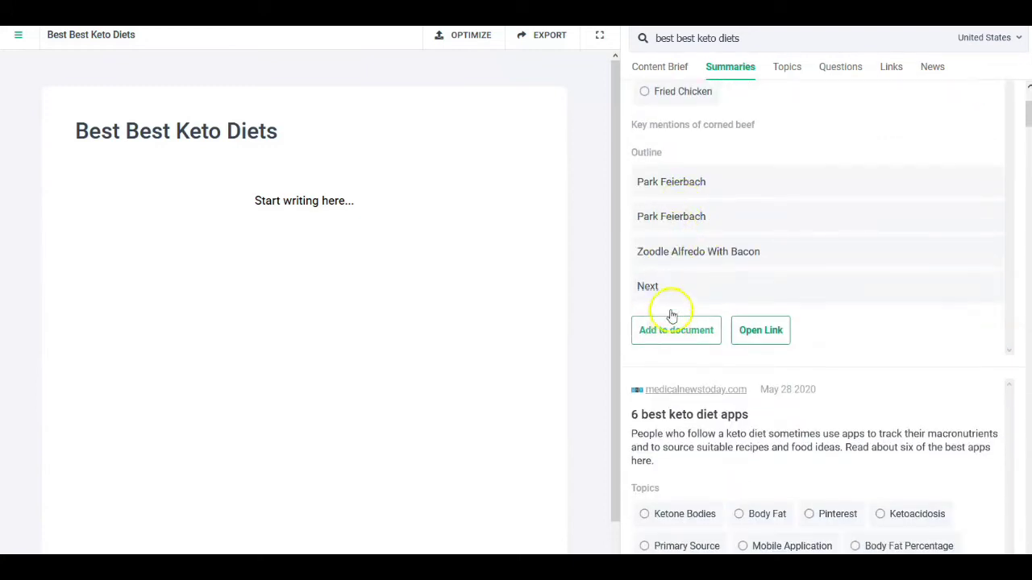
click(676, 253)
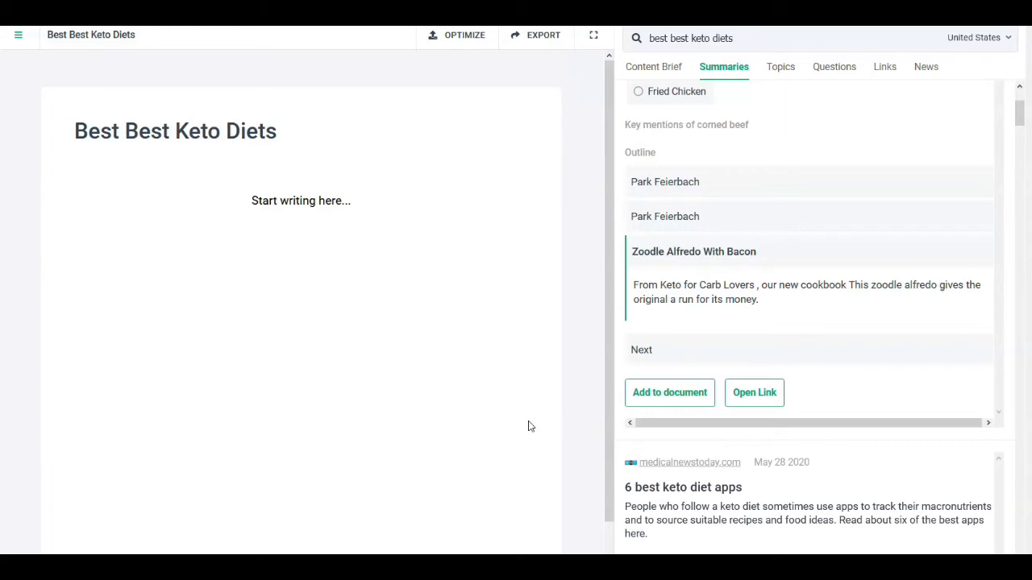
- Add the delish.com summary to the document and scroll the Summaries panel
click(681, 393)
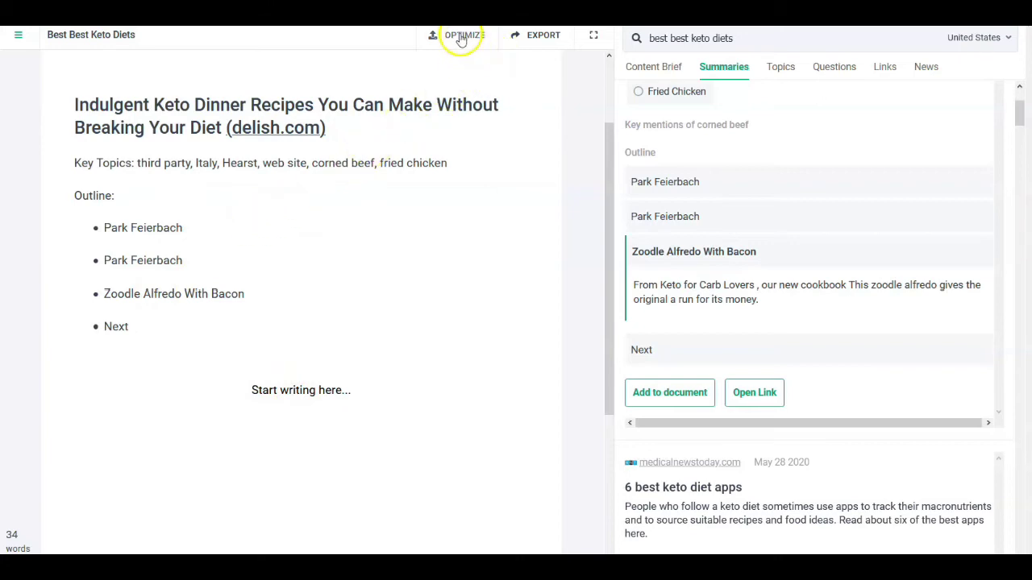
scroll(737, 396, down, 1)
scroll(749, 403, down, 1)
scroll(677, 339, down, 1)
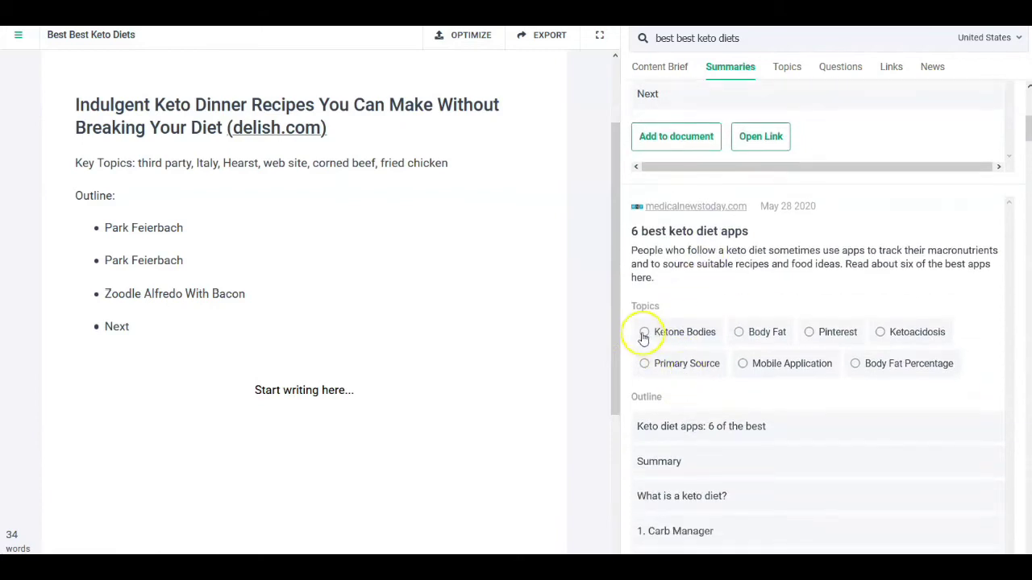
- Show the key mentions of Ketone Bodies and scroll through them
click(649, 337)
scroll(706, 387, down, 1)
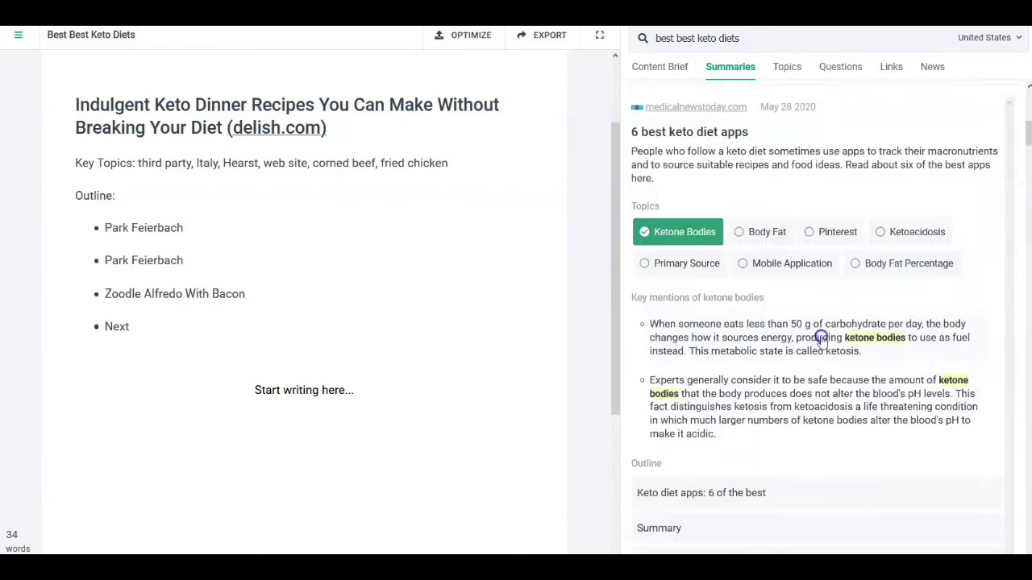
scroll(841, 330, down, 1)
scroll(770, 339, down, 2)
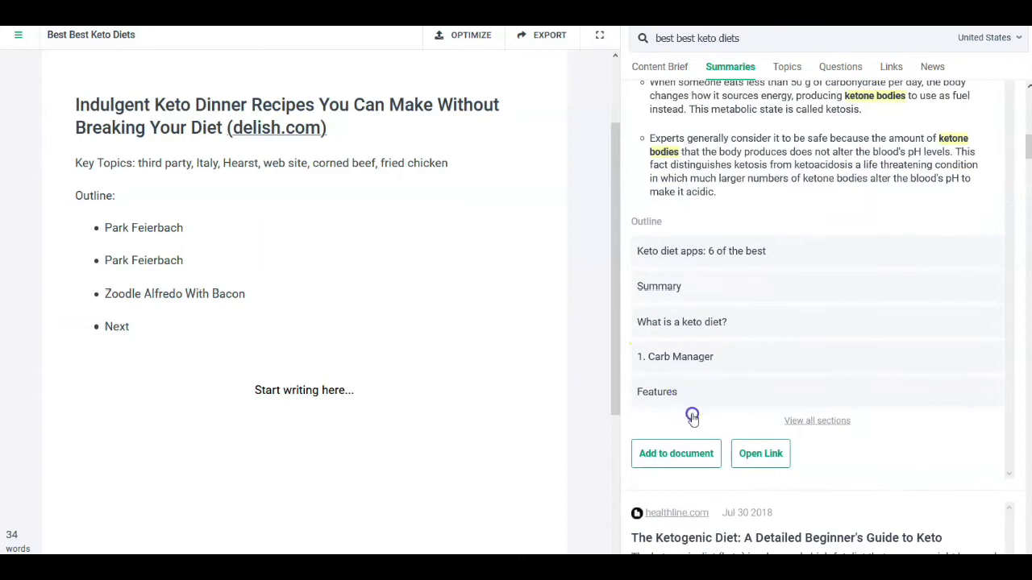
- Add the medicalnewstoday.com keto apps summary and outline, then show suggested topics
click(680, 456)
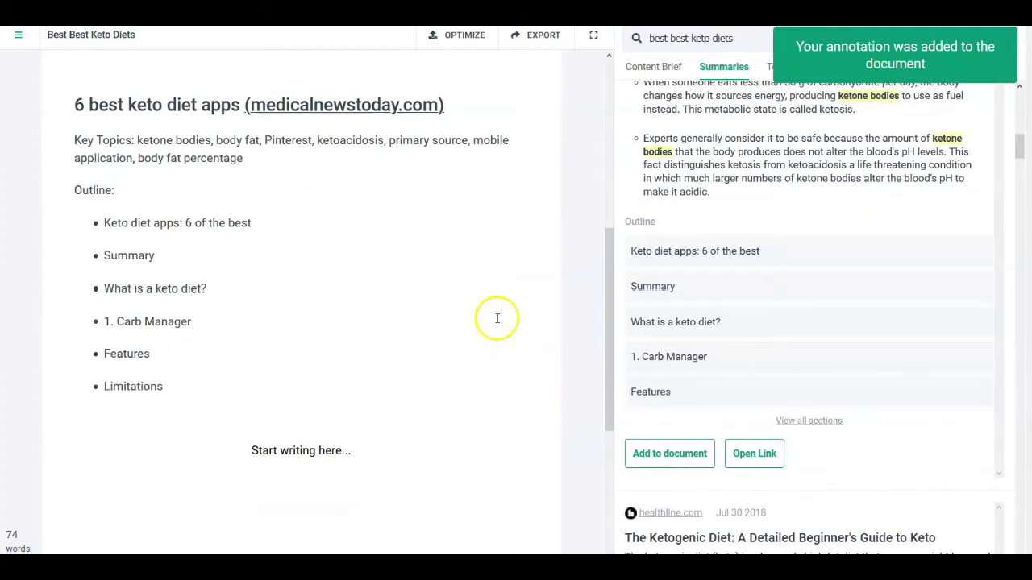
scroll(763, 366, down, 1)
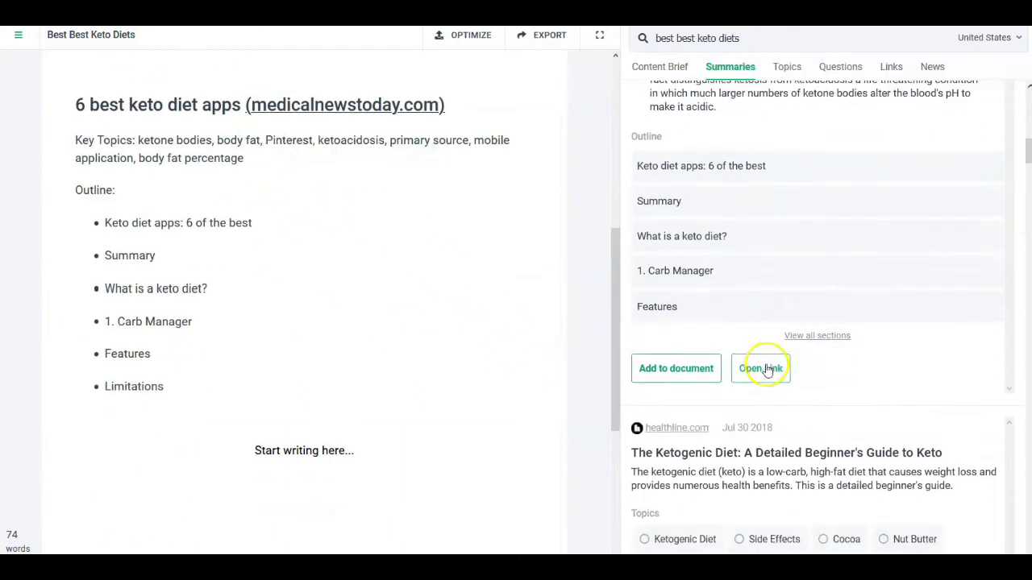
scroll(761, 383, down, 2)
scroll(754, 381, down, 2)
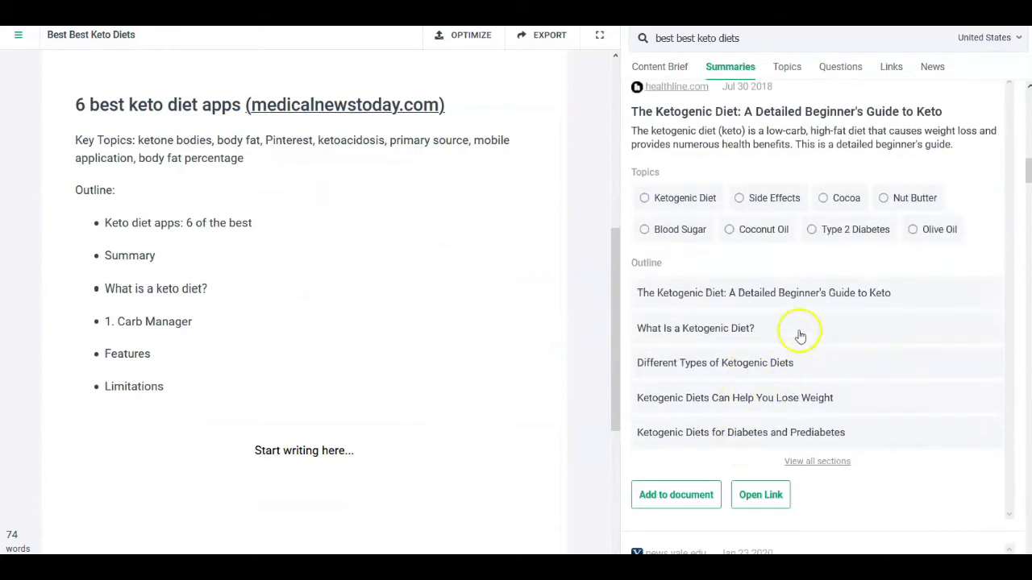
scroll(795, 298, up, 3)
click(784, 71)
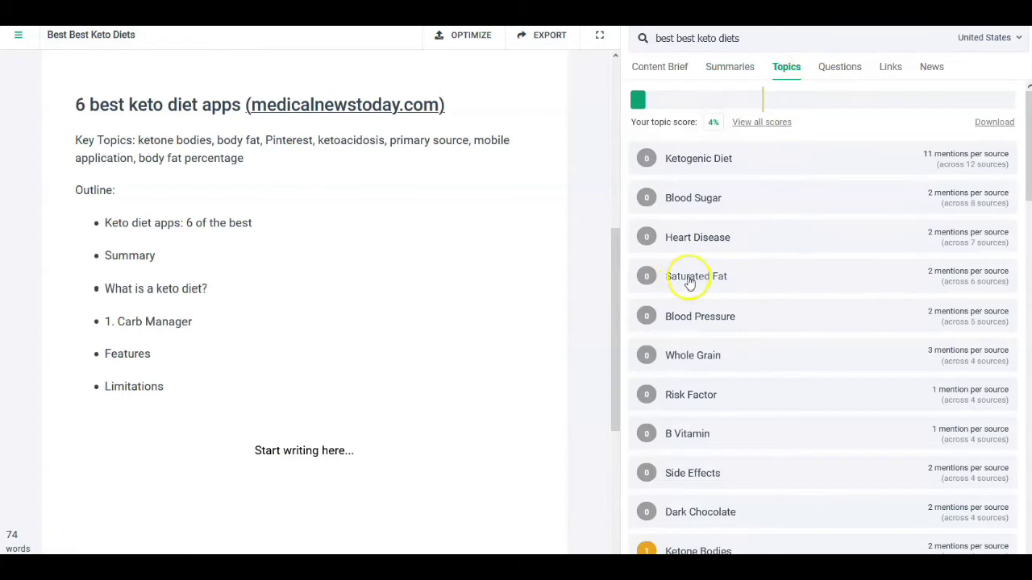
- Expand the Saturated Fat topic and read its source excerpts
click(688, 280)
scroll(887, 304, down, 3)
scroll(857, 316, down, 3)
scroll(844, 325, down, 3)
scroll(806, 334, down, 3)
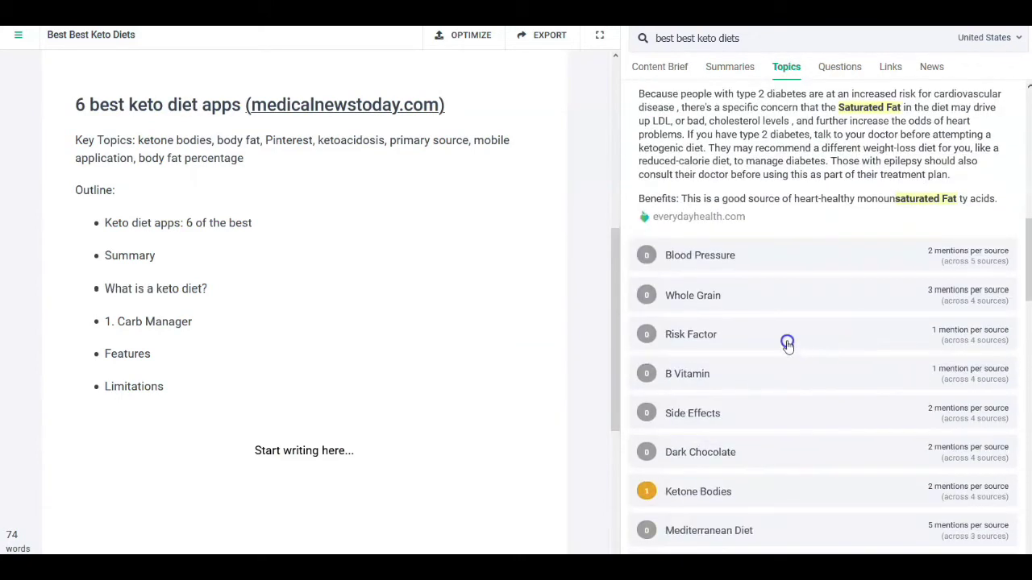
- Expand the Blood Pressure topic and scroll through its source excerpts
click(698, 257)
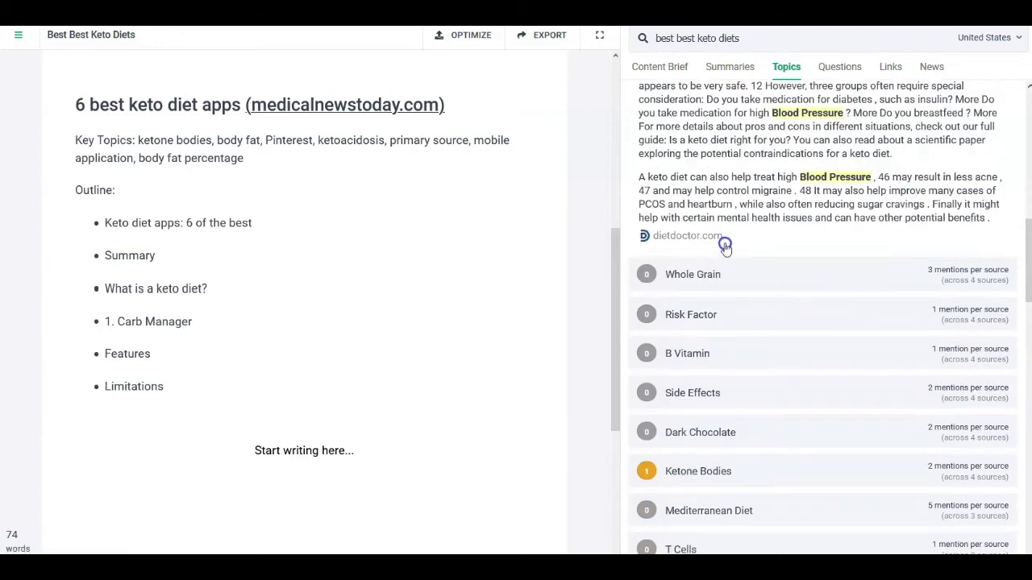
scroll(714, 226, down, 2)
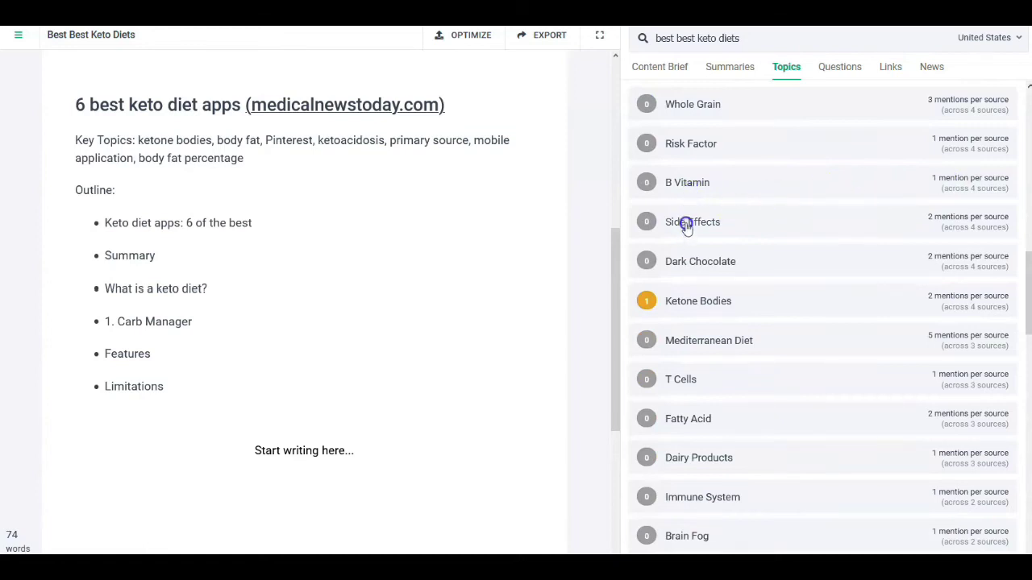
scroll(685, 226, down, 4)
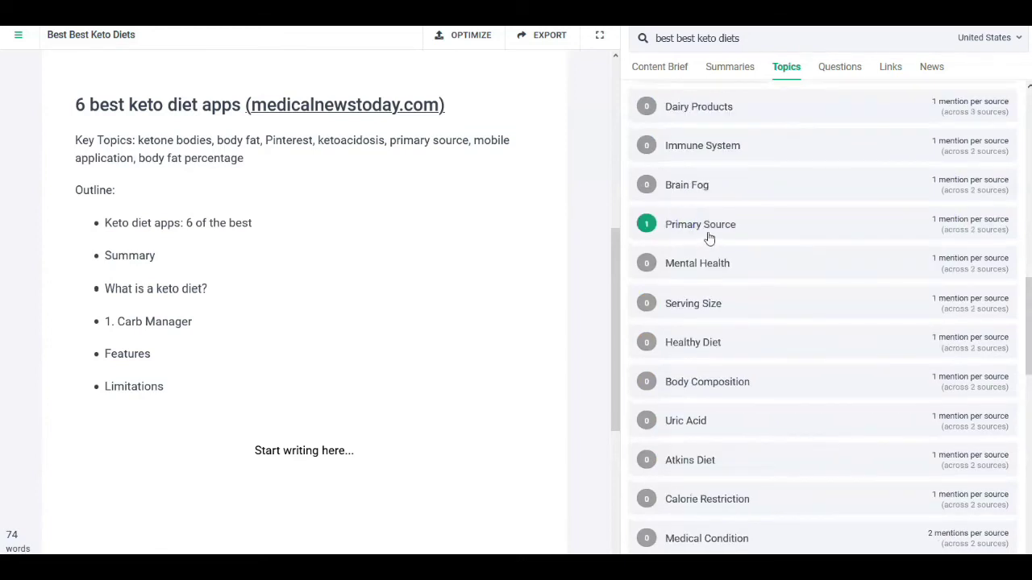
scroll(711, 306, down, 1)
scroll(715, 331, down, 2)
scroll(725, 355, down, 3)
scroll(734, 370, down, 3)
scroll(830, 226, up, 5)
scroll(750, 186, up, 2)
scroll(782, 209, up, 2)
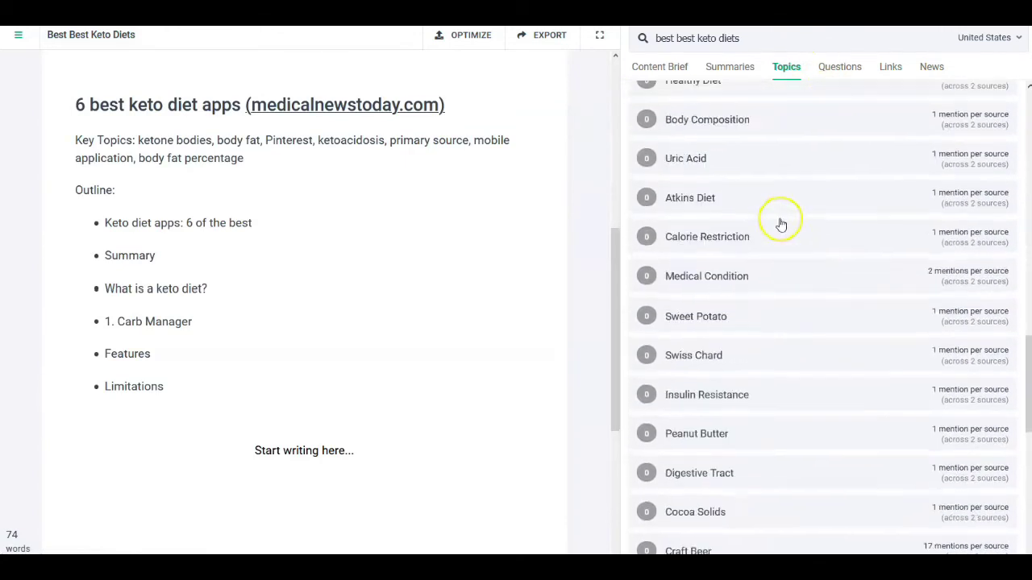
scroll(746, 226, up, 4)
scroll(721, 282, up, 2)
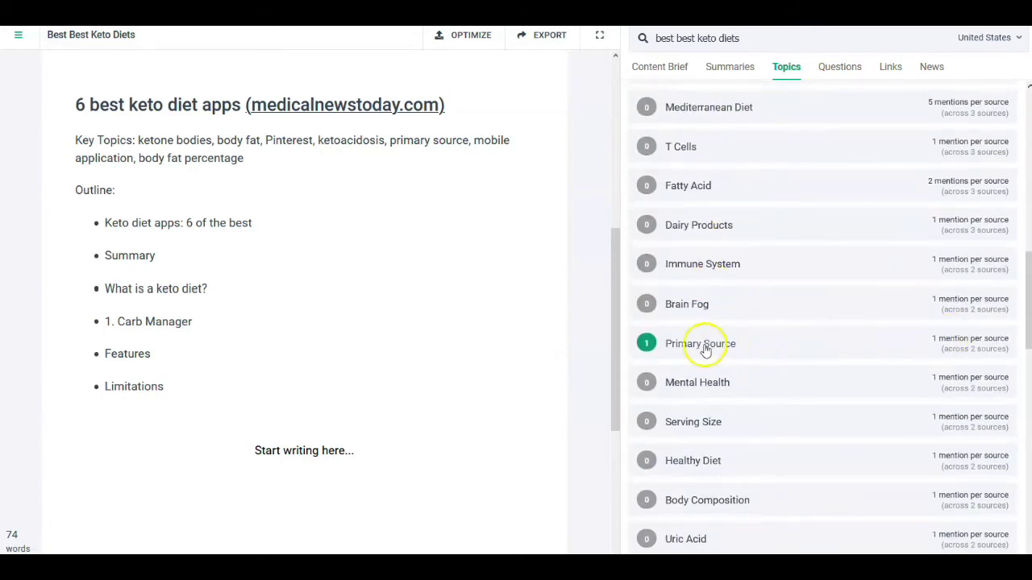
- Expand the Primary Source topic and scroll through its excerpts
right_click(705, 351)
click(702, 347)
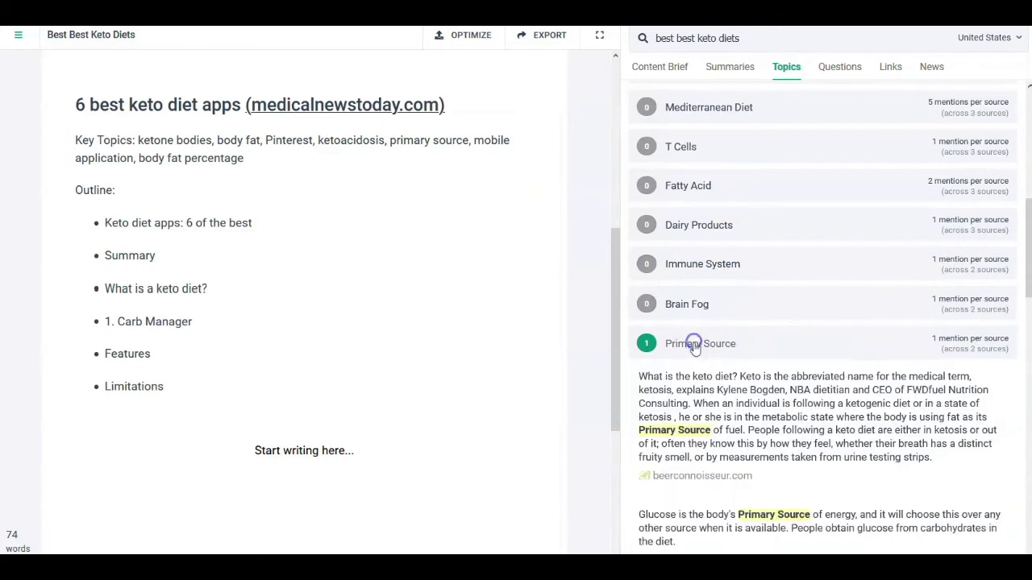
scroll(795, 367, down, 2)
scroll(822, 343, down, 3)
scroll(799, 331, down, 3)
scroll(758, 376, down, 3)
scroll(749, 387, down, 4)
scroll(746, 392, down, 2)
scroll(798, 266, up, 3)
scroll(845, 113, up, 4)
- Browse the keto questions people ask, then move to the Links list of cited domains
click(844, 70)
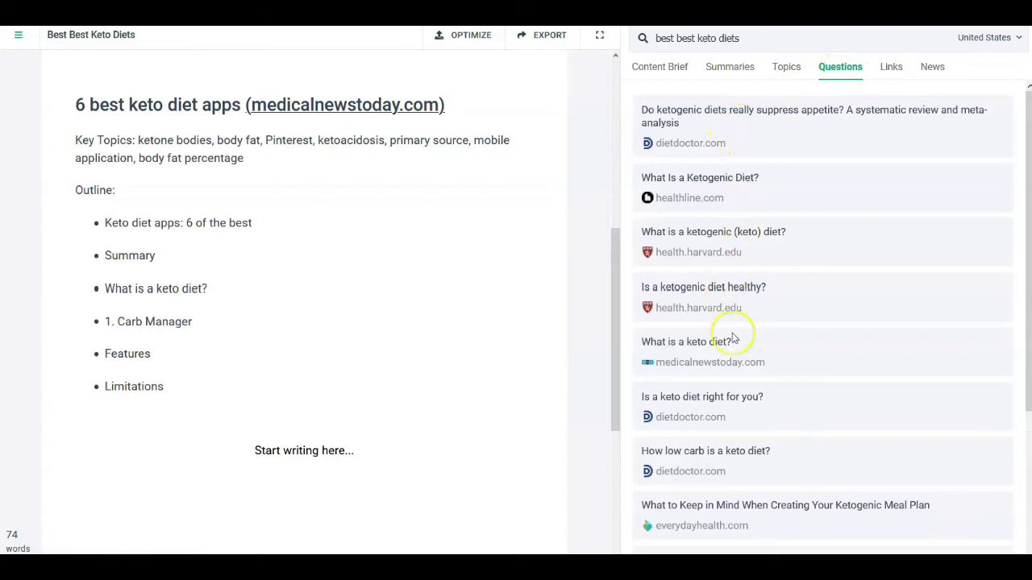
scroll(732, 371, down, 2)
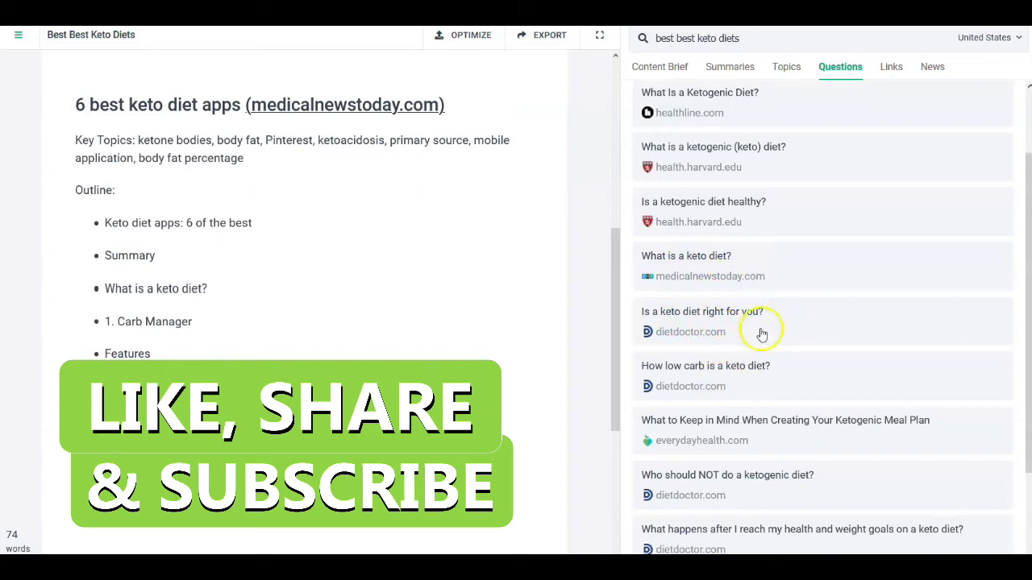
scroll(737, 404, down, 3)
scroll(766, 282, up, 5)
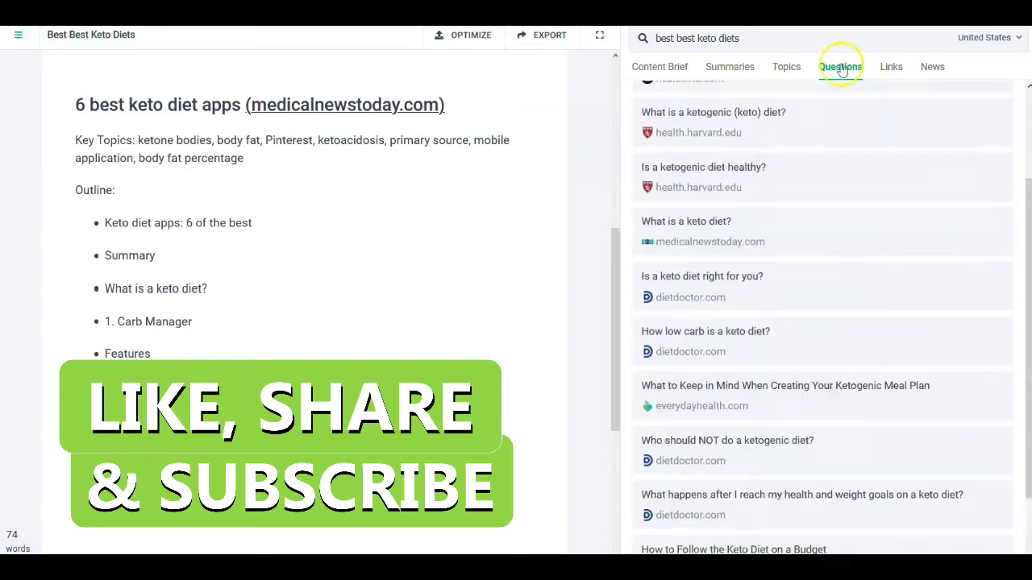
click(893, 69)
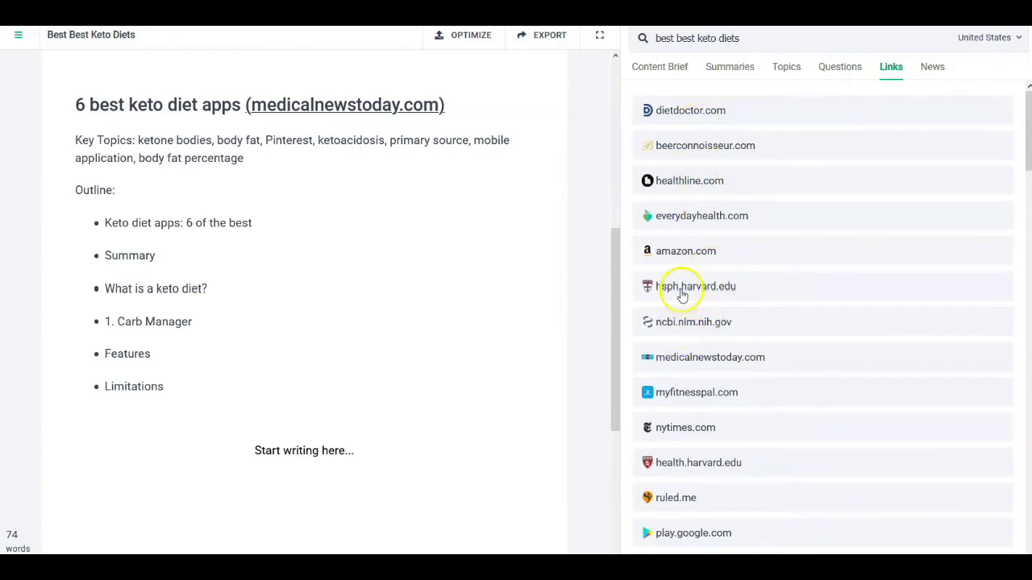
- Expand the hsph.harvard.edu link to view its headings
right_click(681, 293)
click(682, 287)
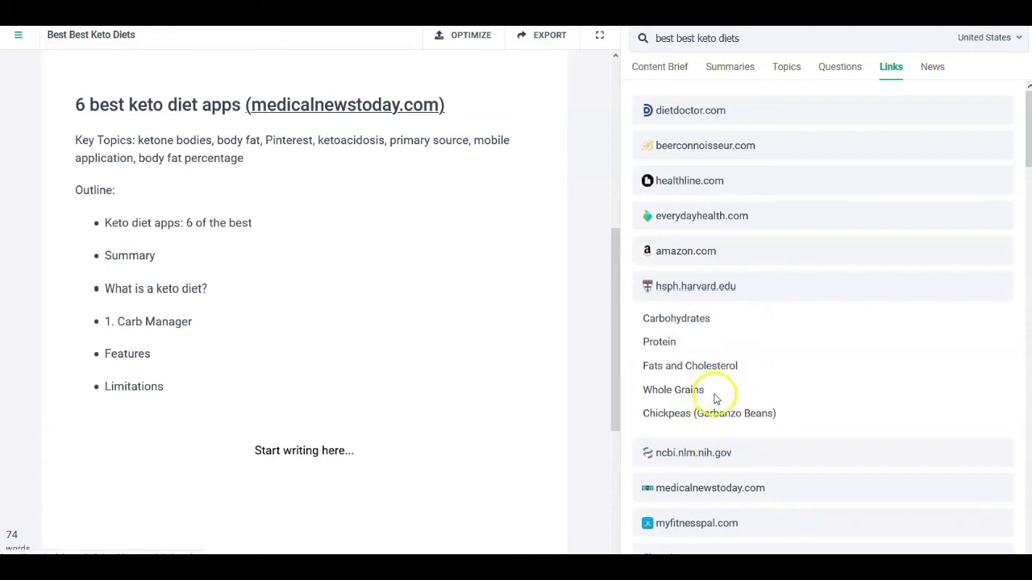
scroll(716, 400, down, 2)
scroll(718, 214, up, 2)
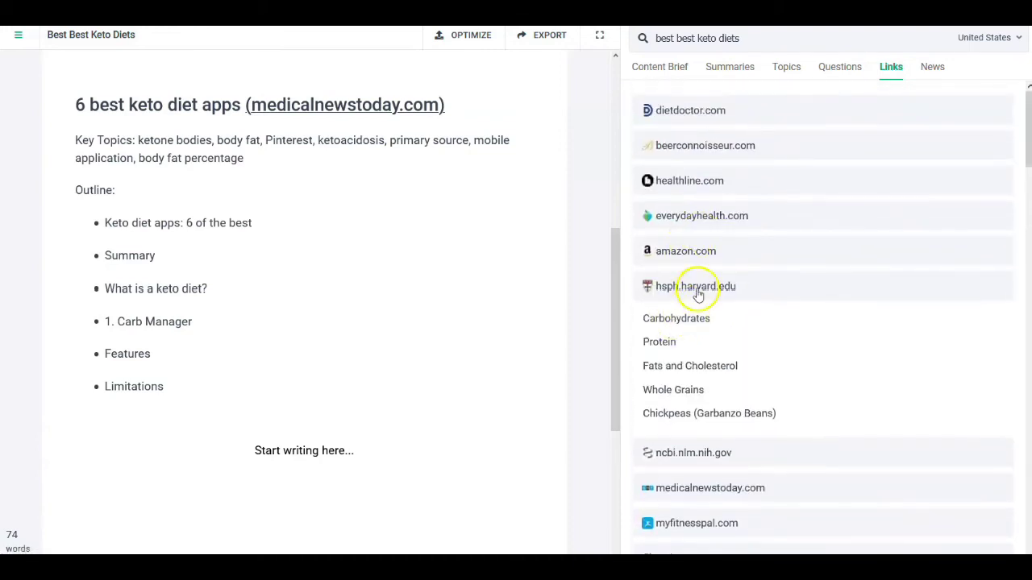
click(696, 288)
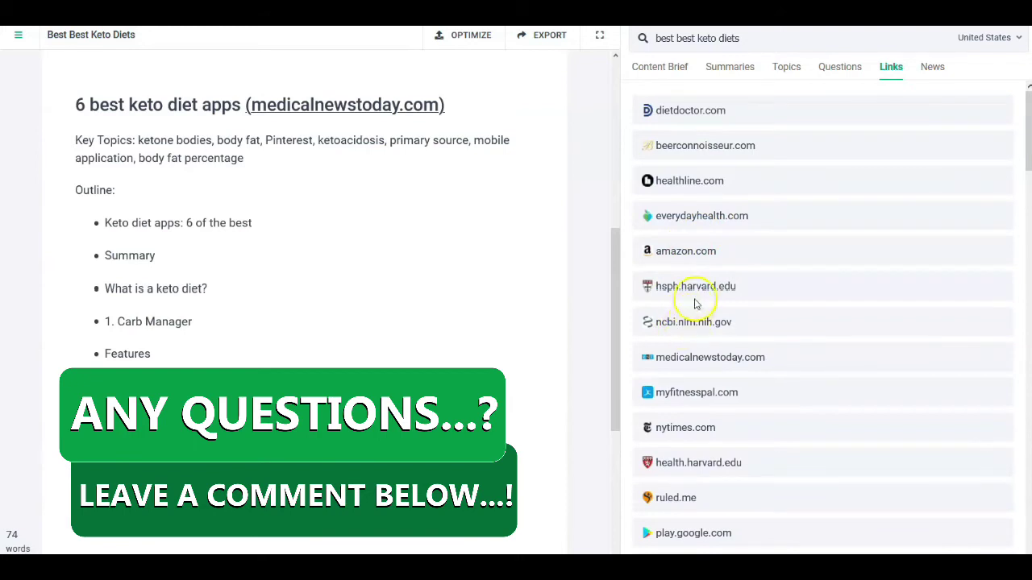
click(696, 290)
scroll(718, 387, down, 2)
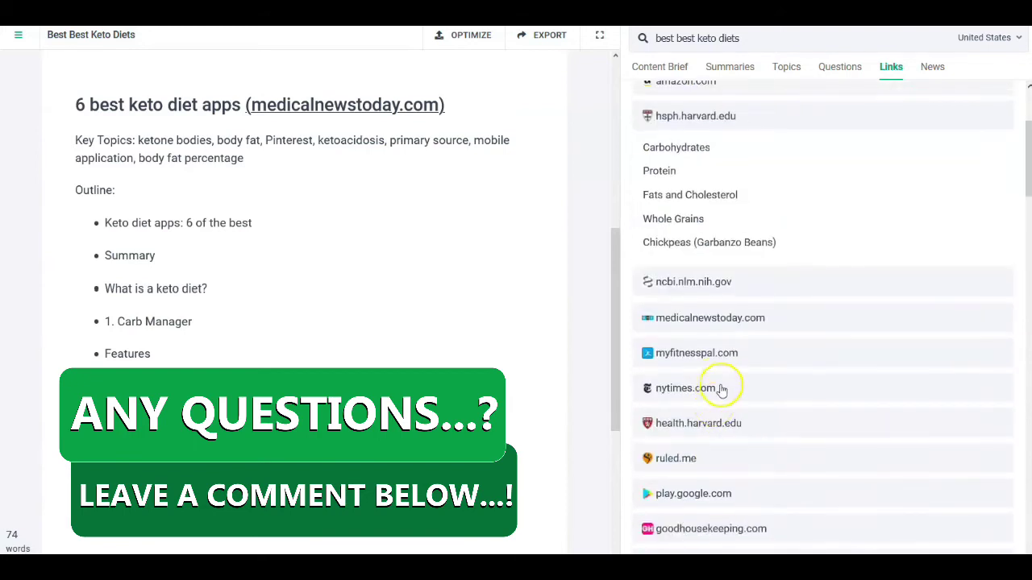
- View headings from nytimes.com and webmd.com, then show recent keto news
click(692, 395)
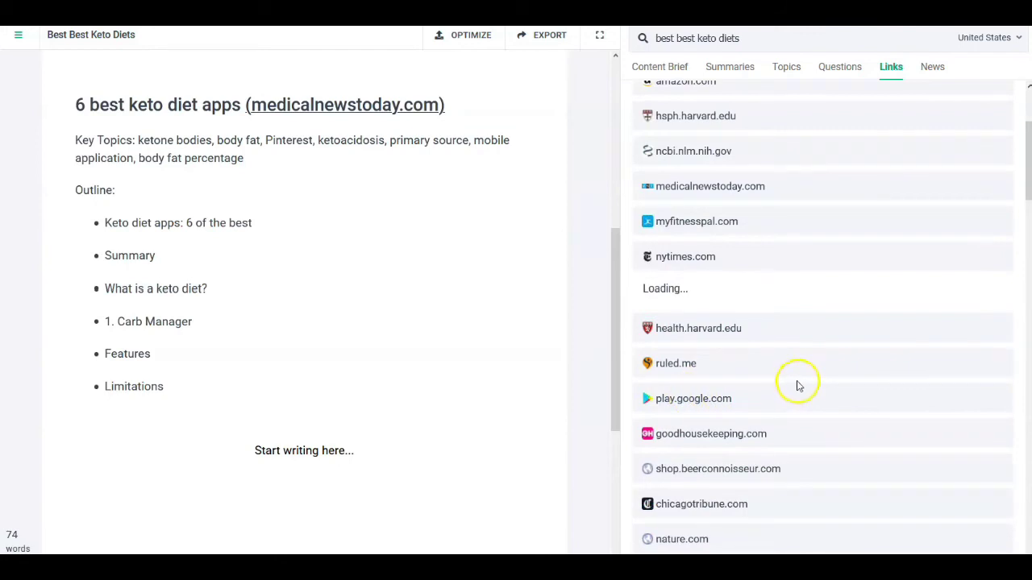
scroll(796, 388, down, 2)
scroll(774, 399, down, 2)
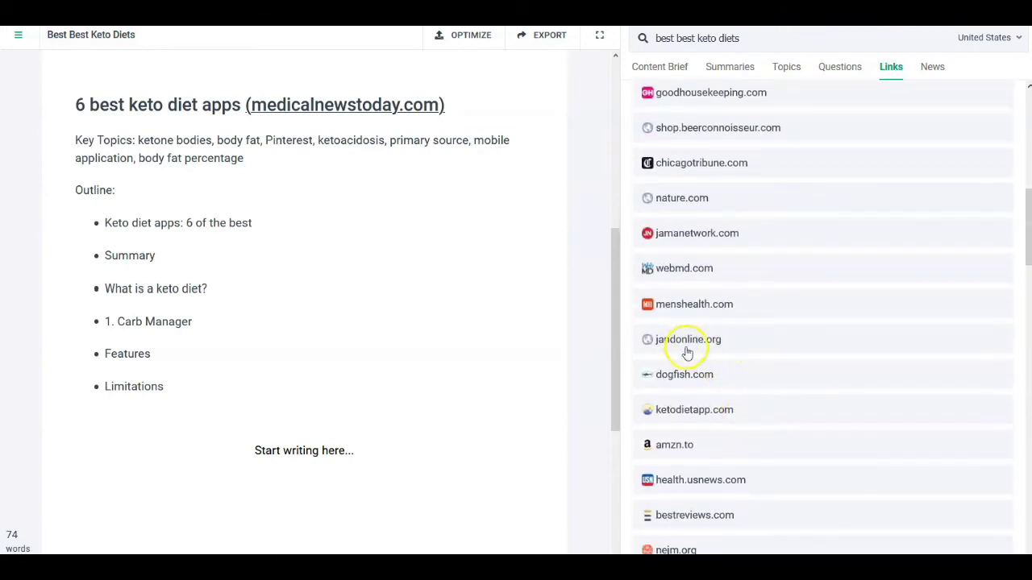
click(679, 271)
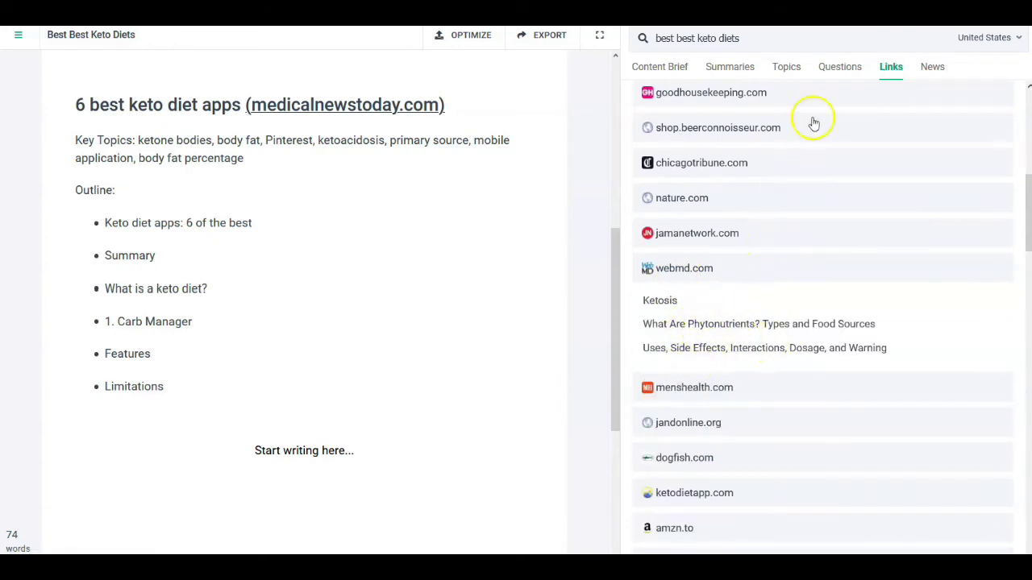
scroll(824, 121, up, 2)
click(931, 68)
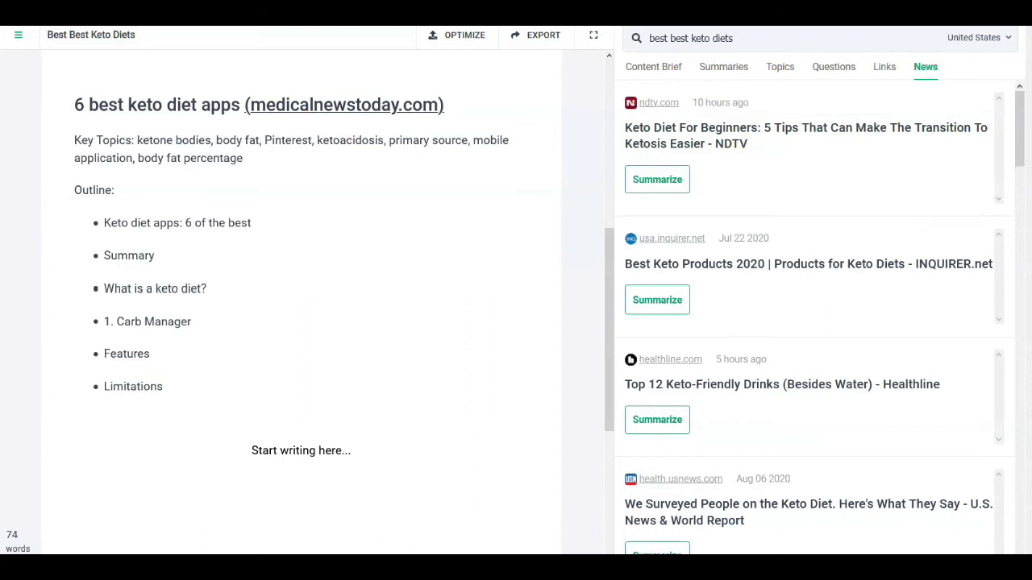
- Return to the Frase home dashboard via the hamburger menu's Home option
click(18, 37)
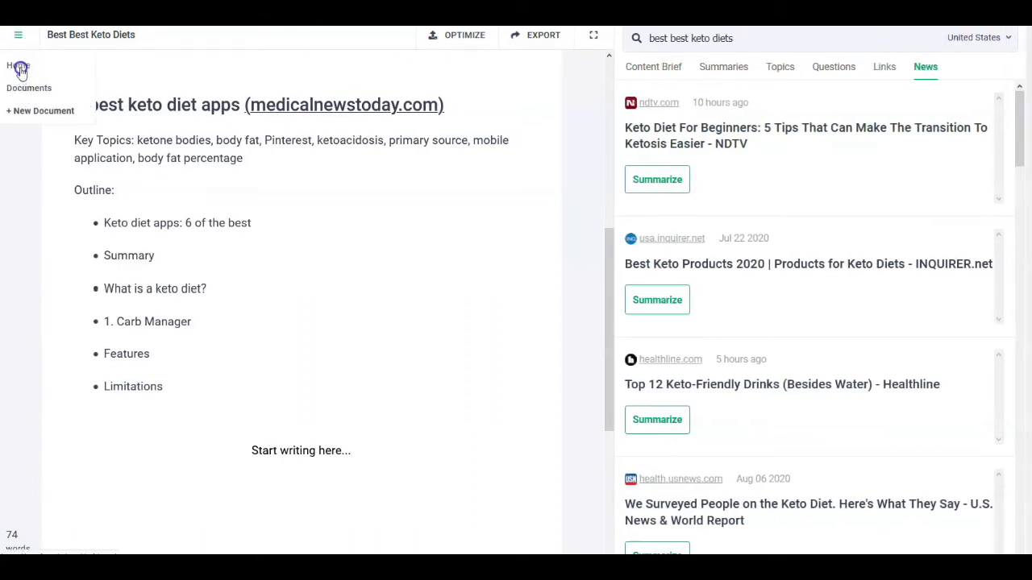
click(20, 66)
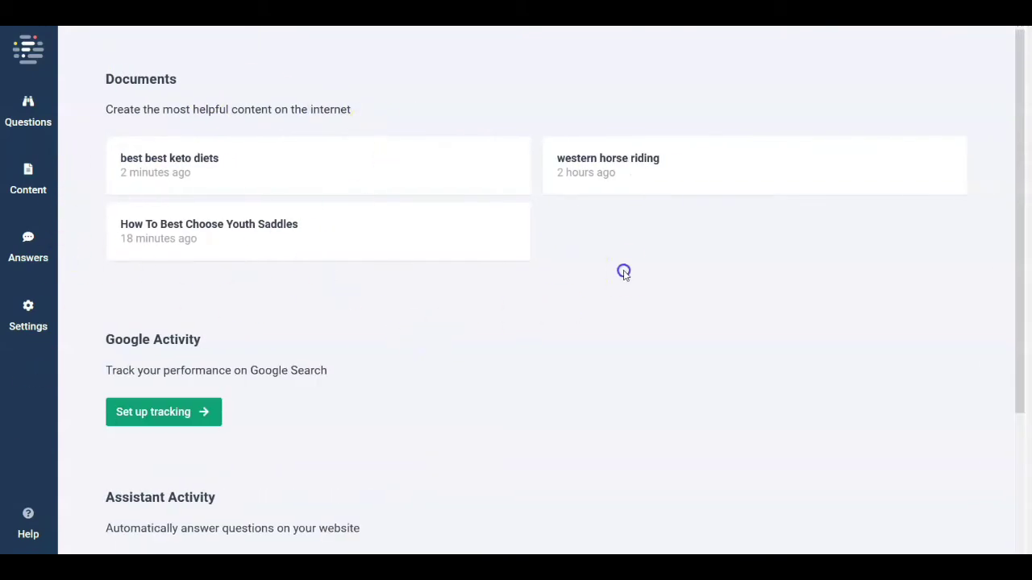
click(172, 240)
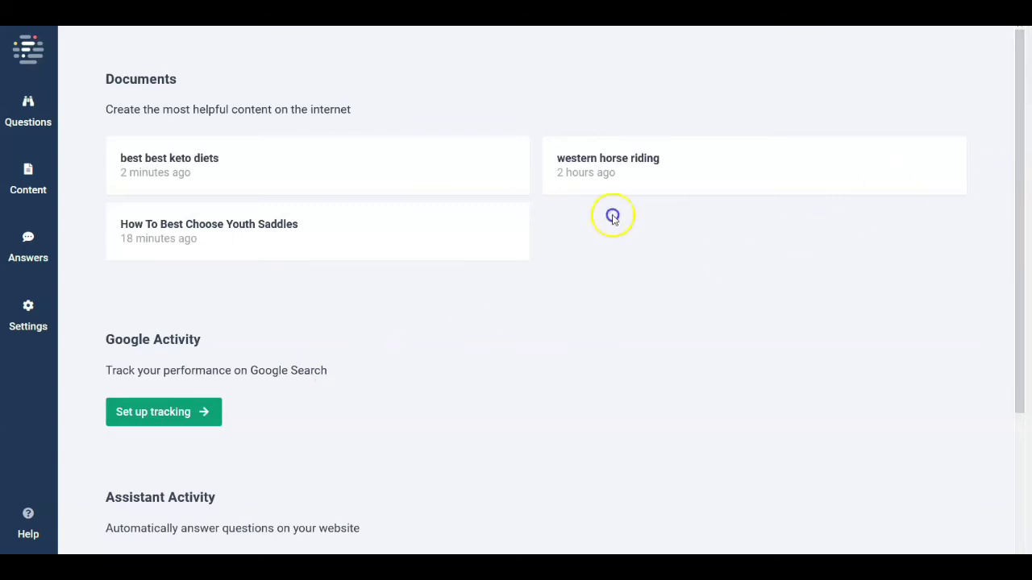
click(32, 89)
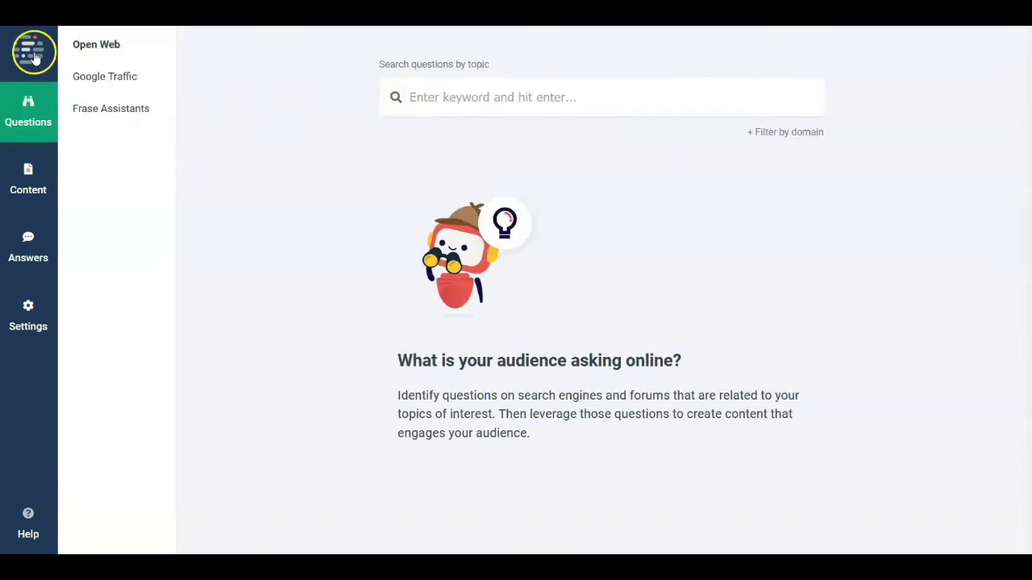
click(34, 51)
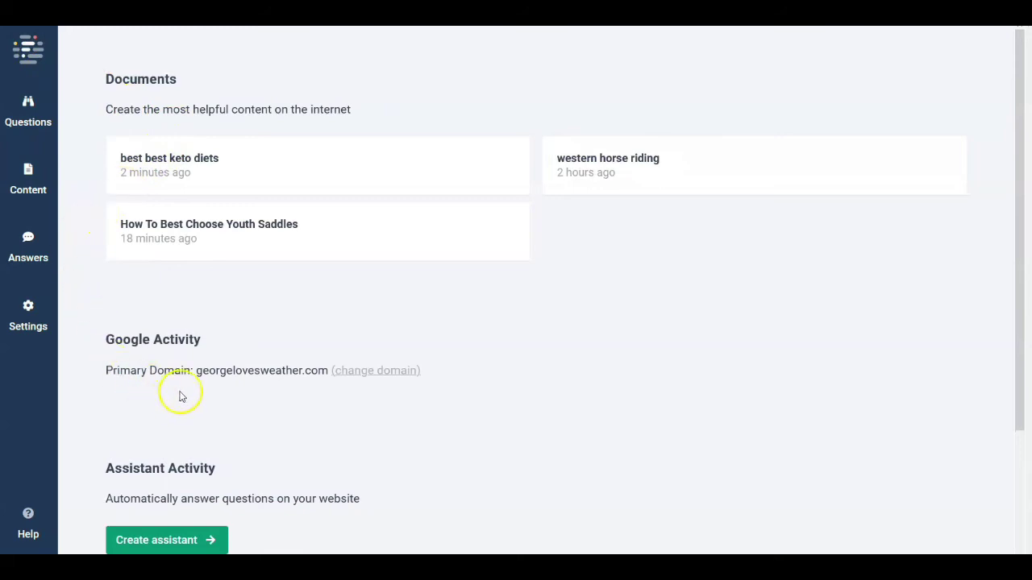
scroll(181, 396, down, 3)
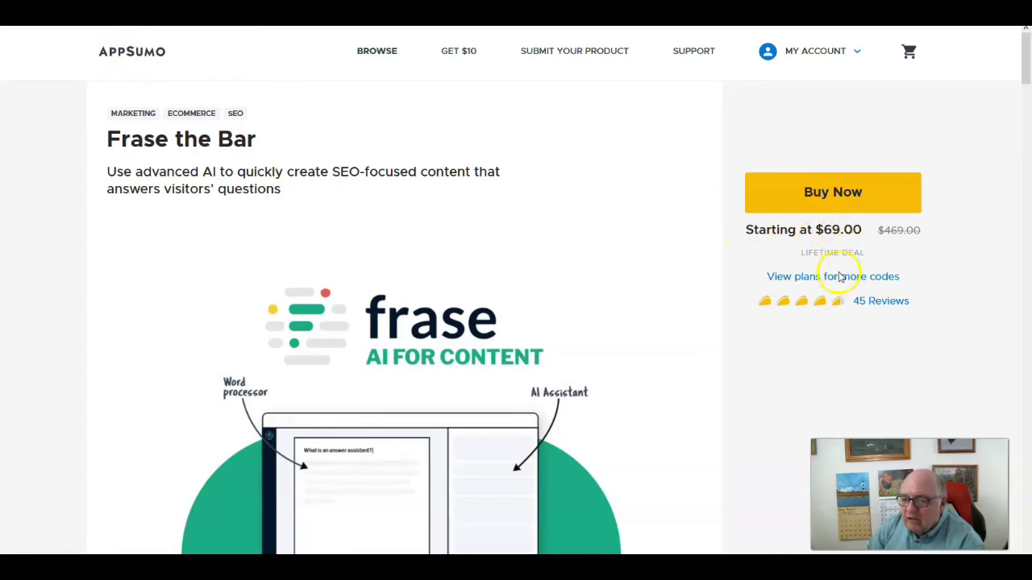
- Scroll the AppSumo Frase deal page past the video and screenshots to Plans and Features
mouse_move(403, 387)
scroll(470, 347, down, 2)
scroll(467, 345, down, 1)
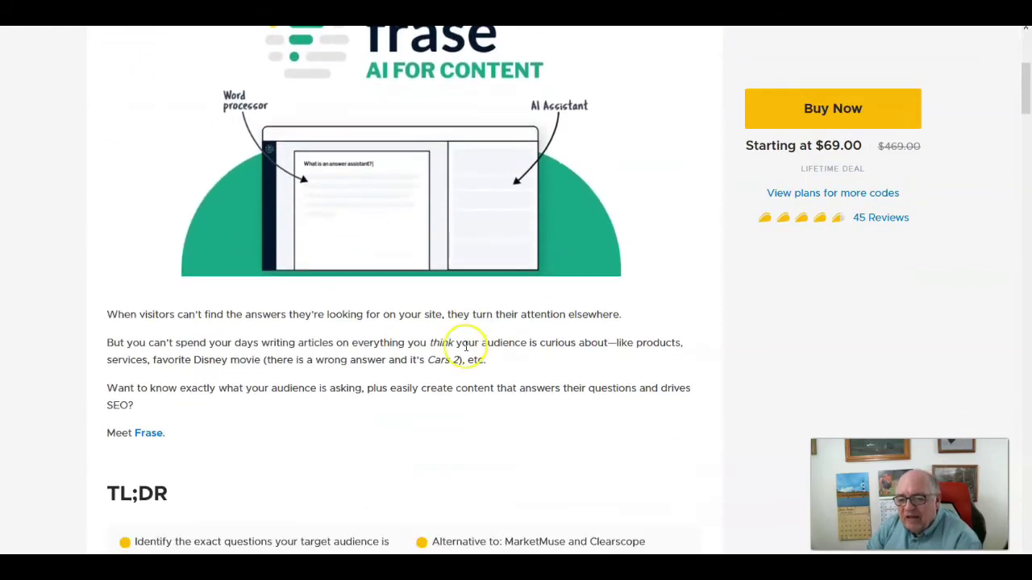
scroll(466, 346, down, 1)
scroll(463, 348, down, 2)
scroll(462, 347, down, 1)
scroll(466, 343, down, 2)
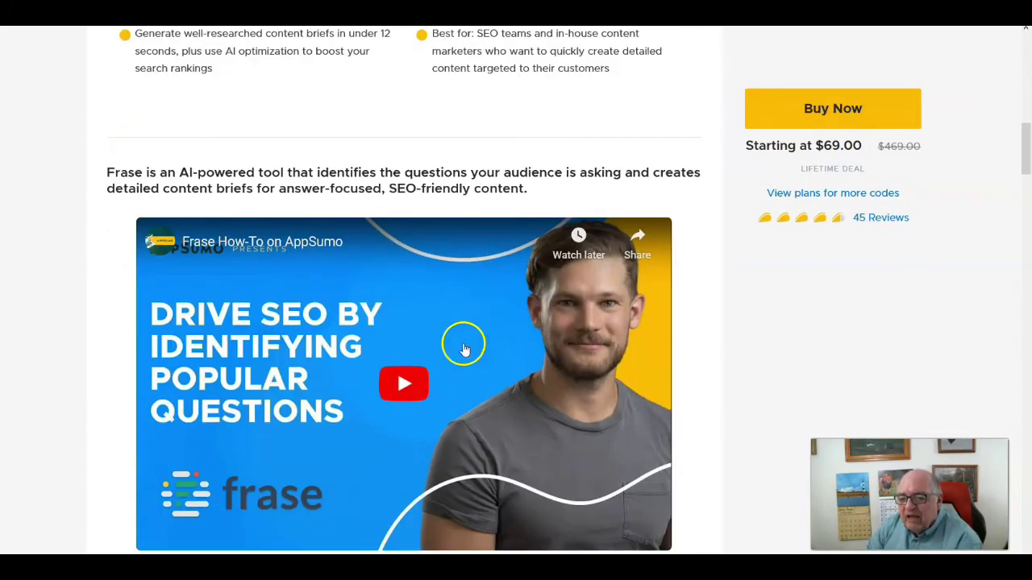
scroll(464, 346, down, 3)
scroll(462, 341, down, 2)
scroll(464, 343, down, 2)
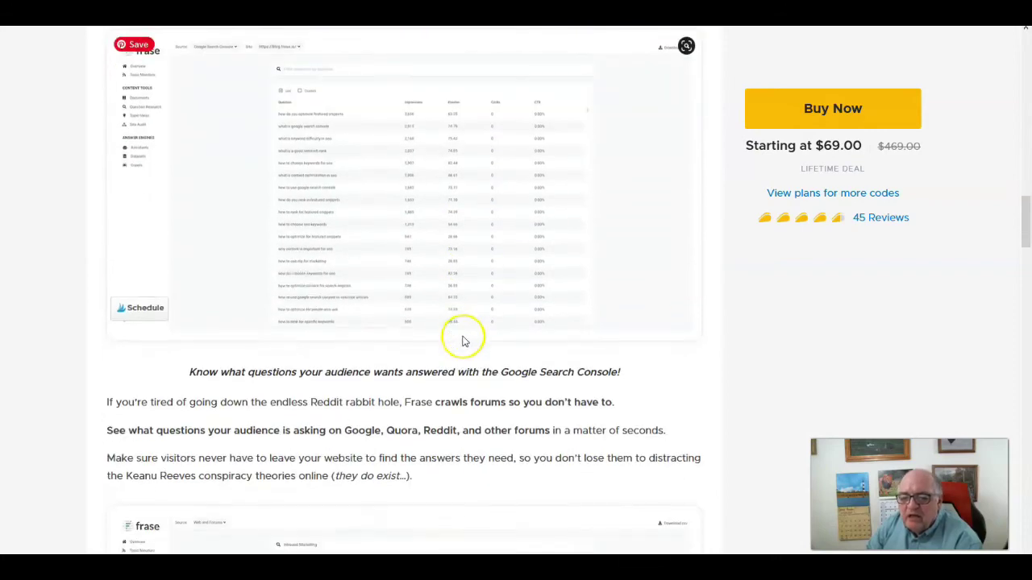
scroll(463, 341, down, 1)
scroll(460, 341, down, 2)
scroll(460, 339, down, 2)
scroll(460, 338, down, 1)
scroll(460, 335, down, 2)
scroll(455, 337, down, 2)
scroll(454, 335, down, 2)
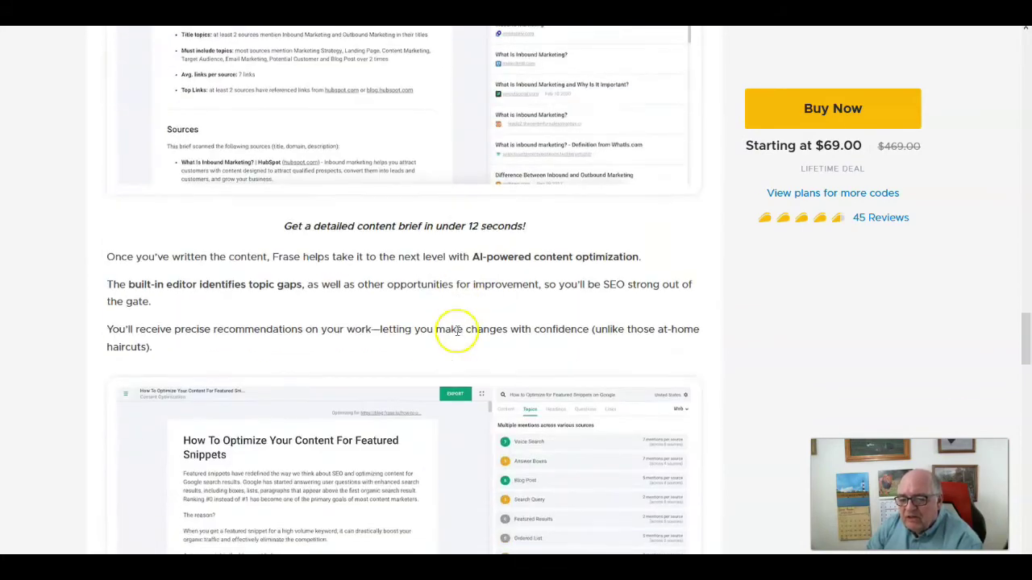
scroll(457, 331, down, 1)
scroll(456, 332, down, 4)
scroll(456, 334, down, 3)
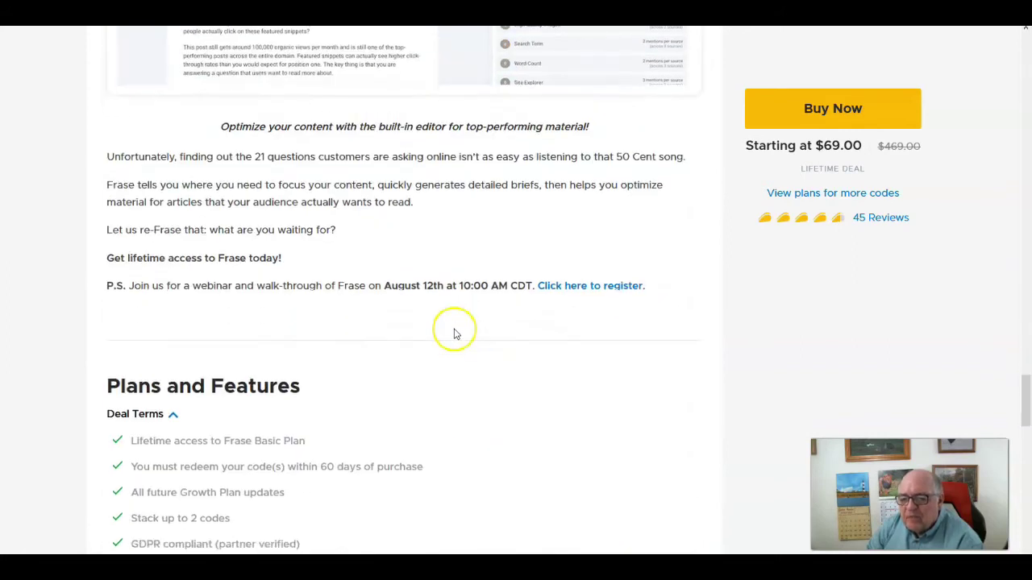
scroll(454, 333, down, 2)
scroll(454, 334, down, 1)
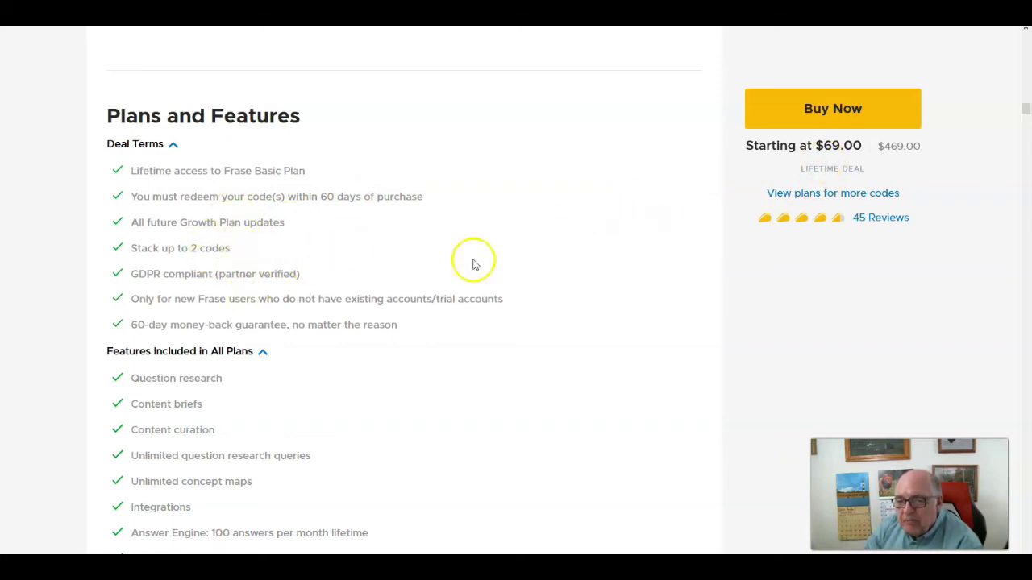
- Highlight the 'Unlimited…' feature lines, then reach the Single $69 and Double $138 plan cards
scroll(224, 271, down, 1)
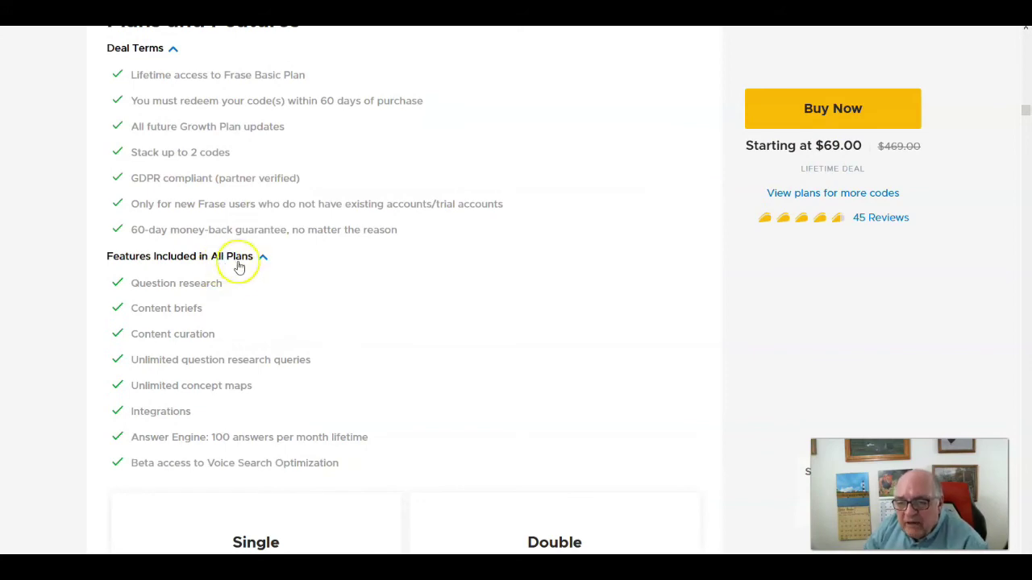
scroll(221, 278, down, 1)
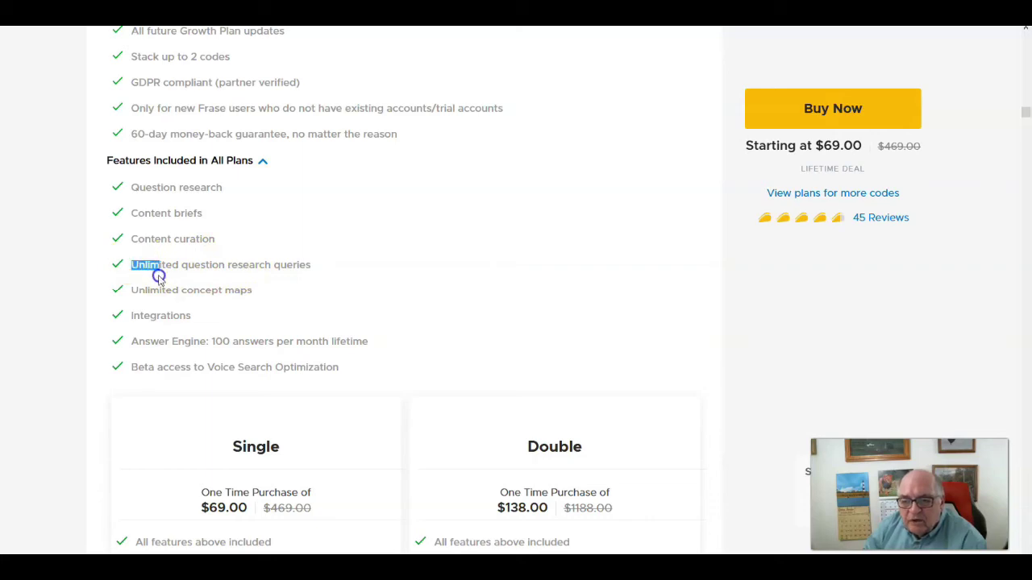
drag(159, 277, 319, 367)
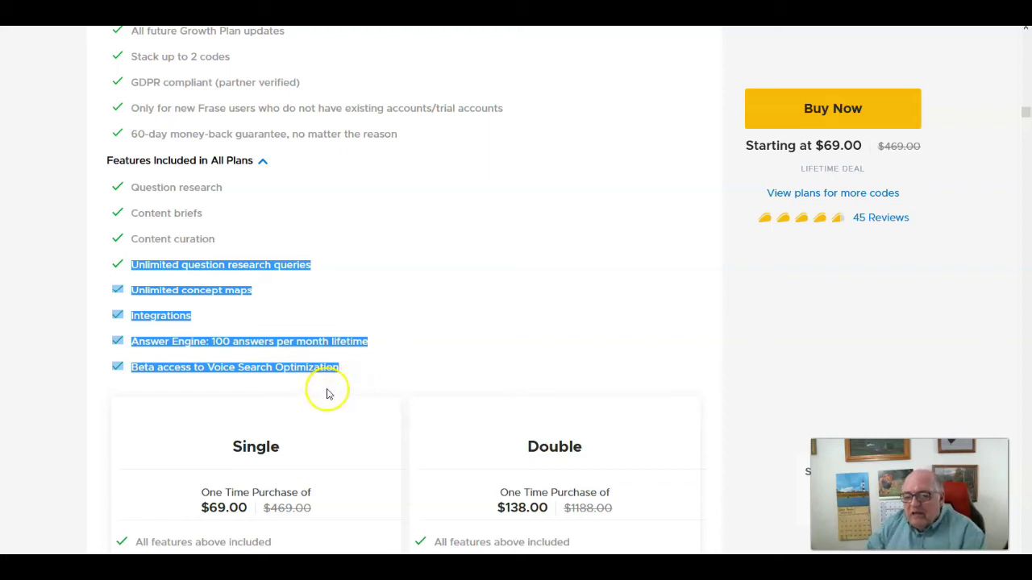
scroll(288, 411, down, 1)
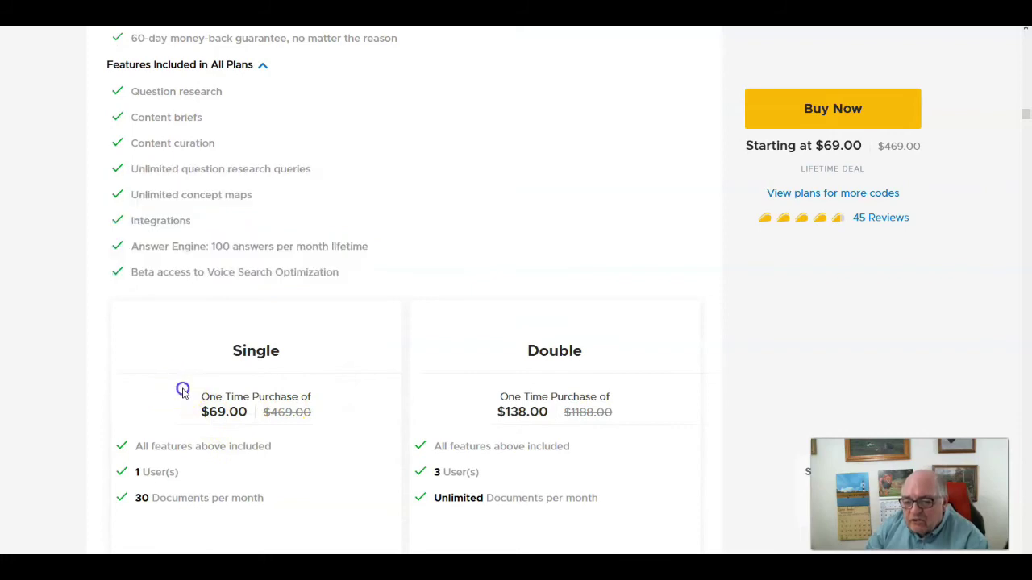
- Highlight the Single plan's $69.00 one-time price and scroll to Buy Now and Reviews
mouse_move(181, 392)
mouse_down()
mouse_move(242, 425)
mouse_move(296, 434)
mouse_up()
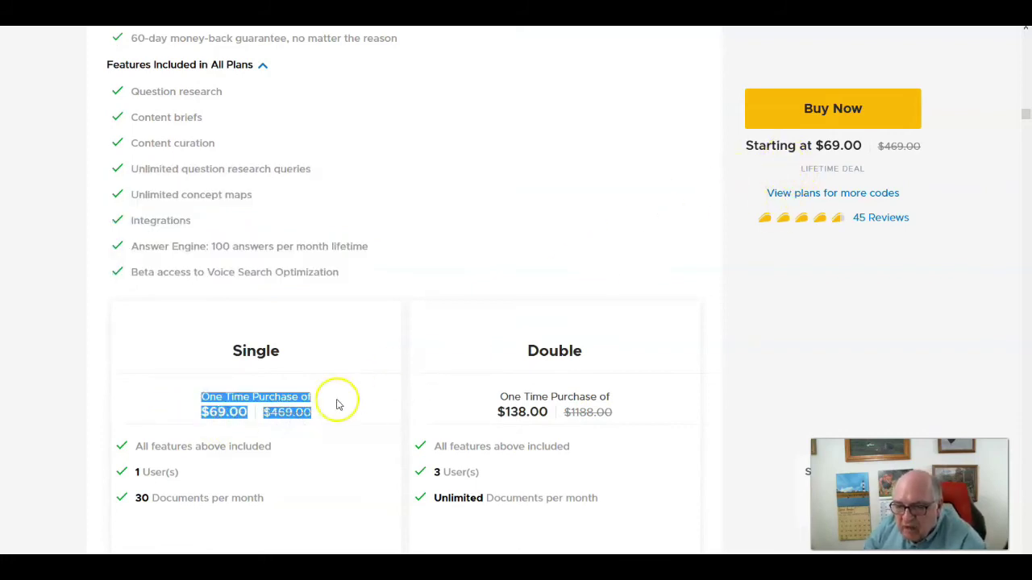
scroll(221, 484, down, 2)
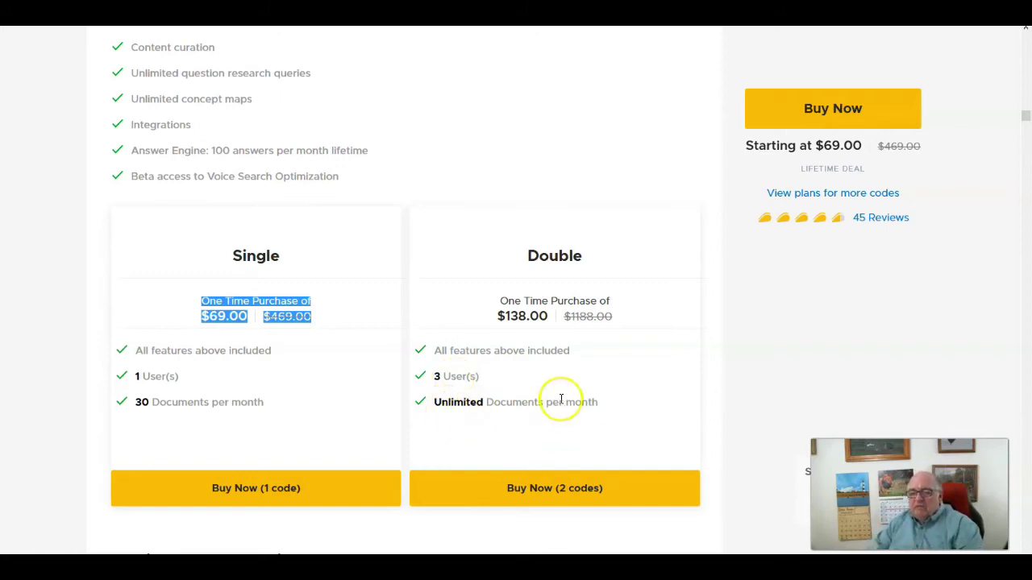
scroll(556, 407, down, 2)
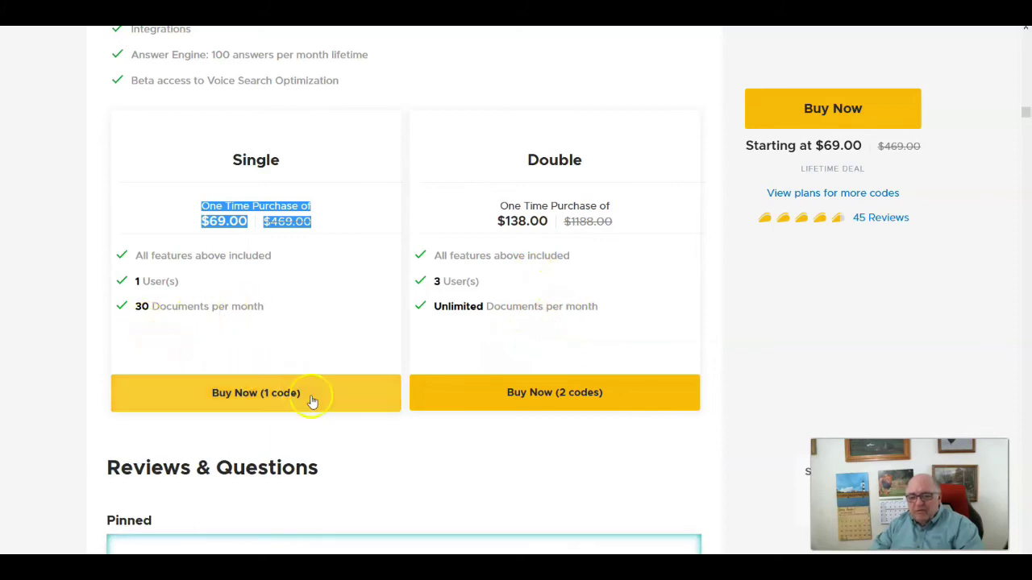
scroll(312, 399, down, 2)
scroll(137, 204, up, 2)
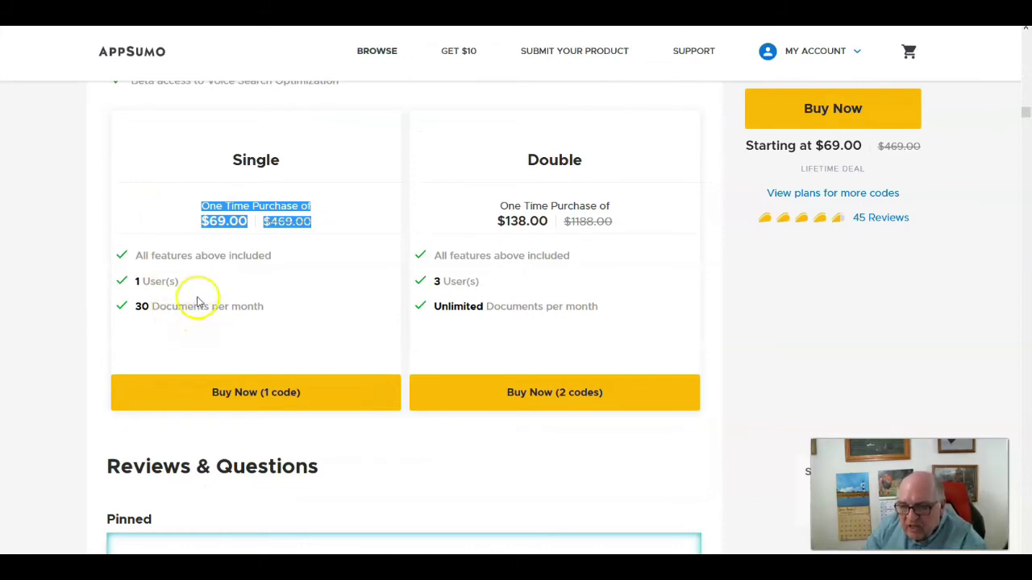
scroll(199, 330, down, 3)
scroll(242, 353, down, 1)
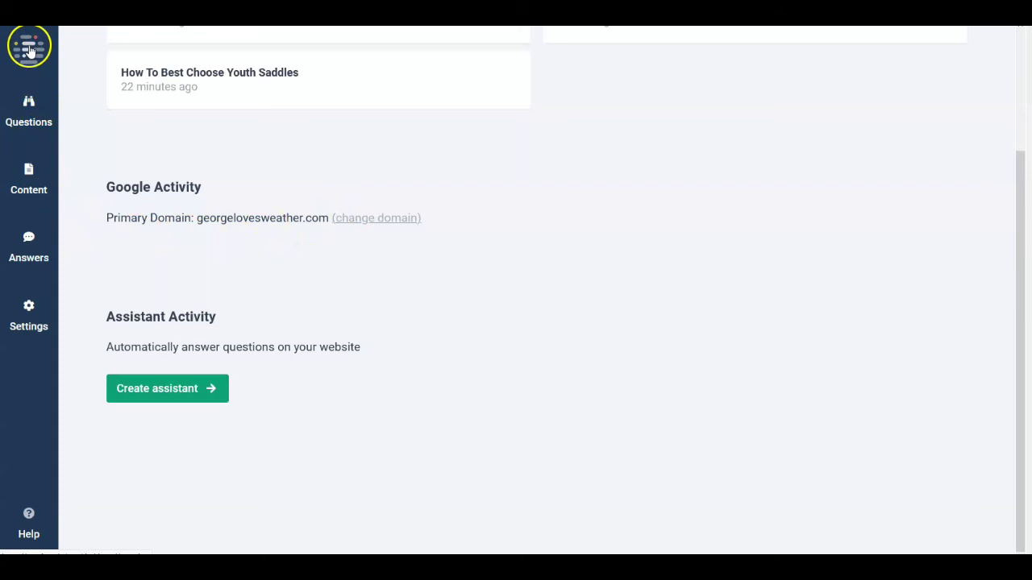
- Go to the Frase Guides page and browse the Questions, Content and Answers guides
click(28, 50)
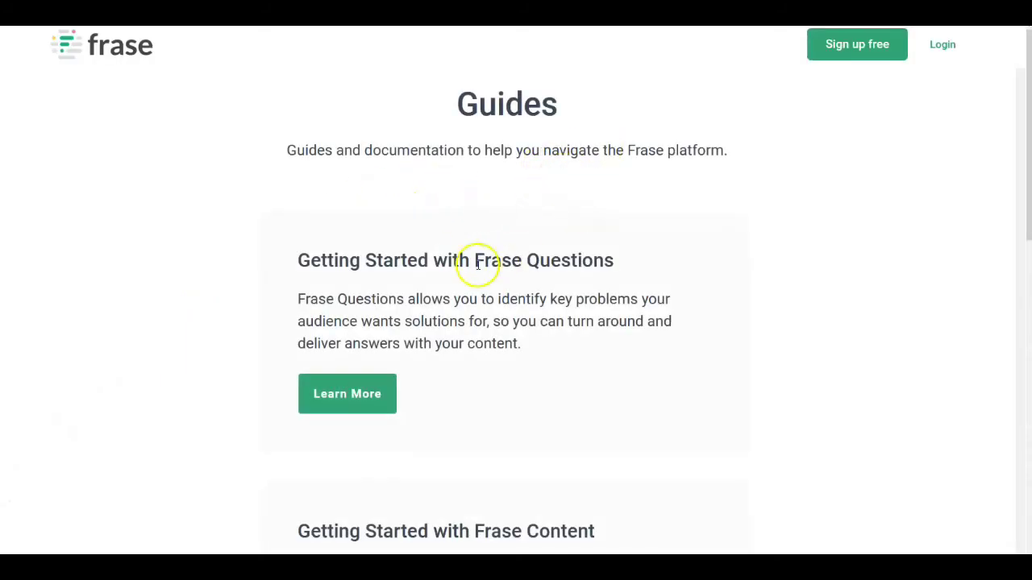
scroll(478, 265, down, 3)
scroll(440, 306, down, 3)
scroll(435, 319, down, 1)
scroll(419, 338, down, 3)
scroll(406, 355, down, 2)
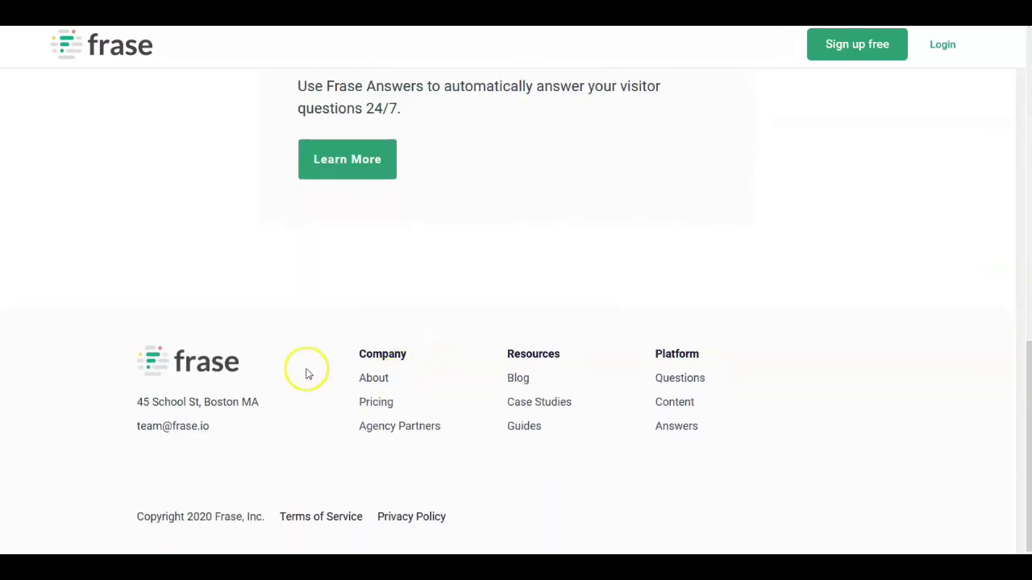
scroll(347, 165, up, 4)
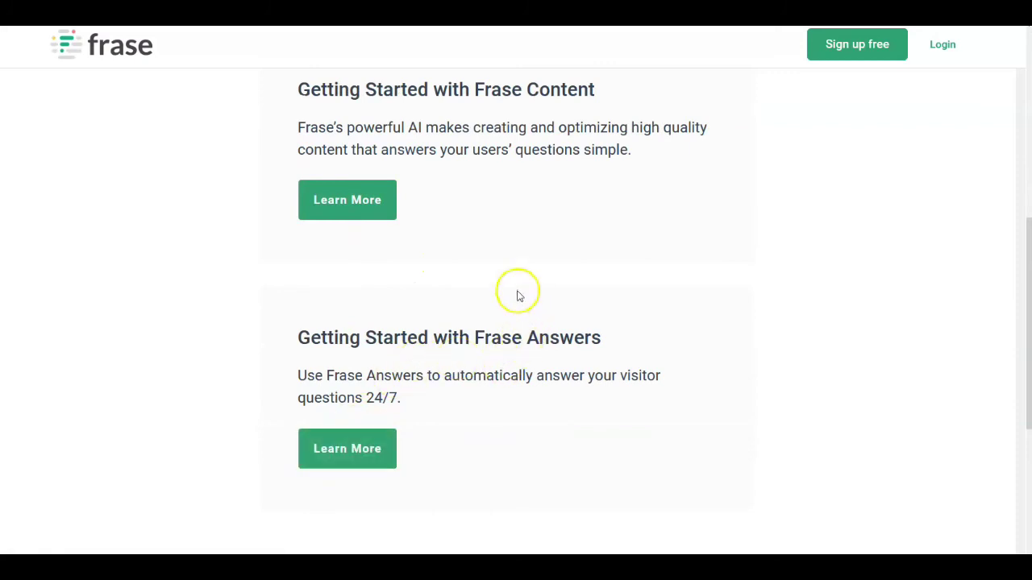
scroll(504, 161, up, 2)
scroll(484, 266, up, 1)
scroll(481, 282, up, 2)
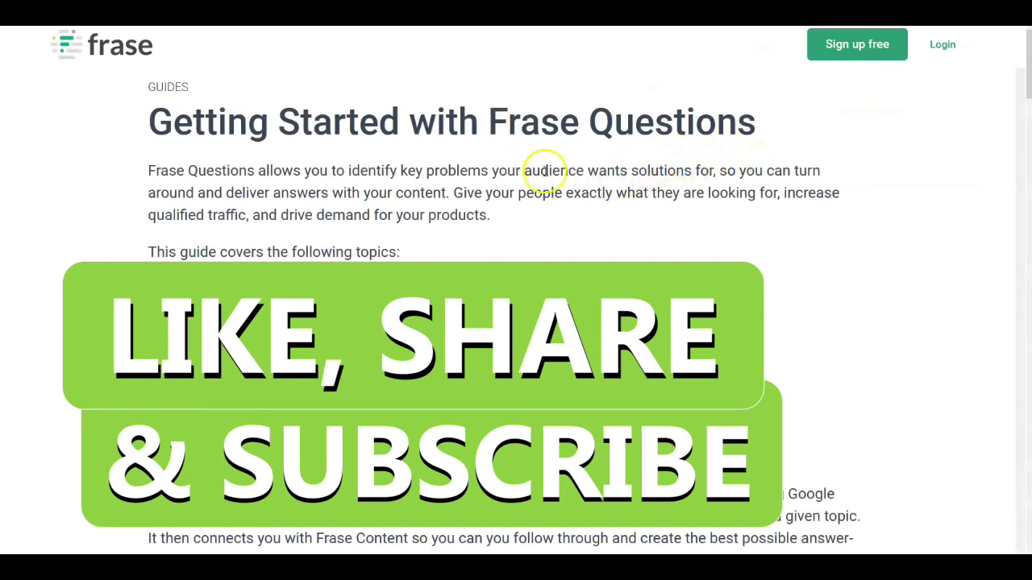
- Scroll through the Frase Questions guide's section on creating SEO content for questions
scroll(490, 219, down, 2)
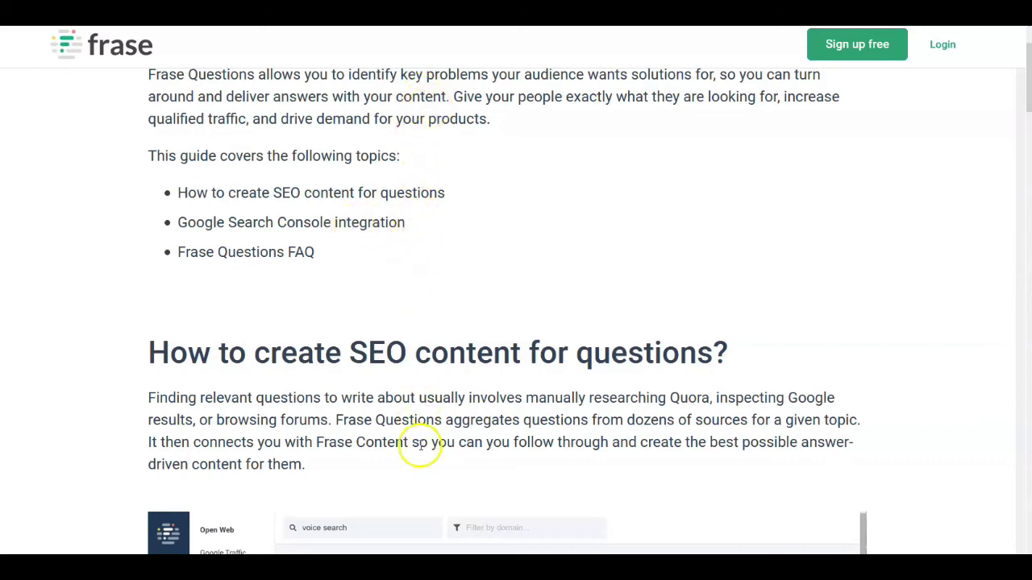
scroll(415, 444, down, 3)
scroll(411, 400, down, 2)
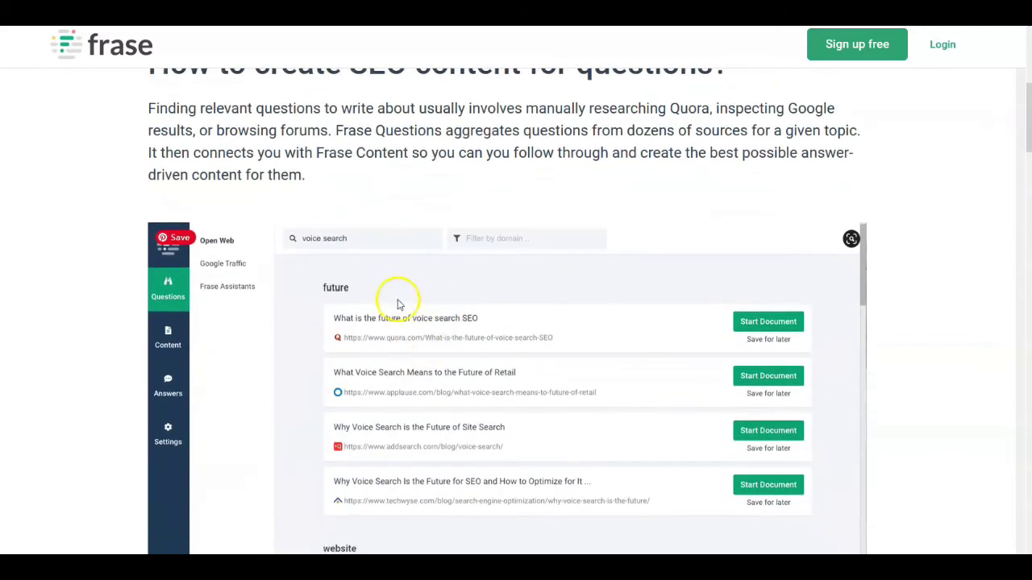
scroll(415, 290, down, 3)
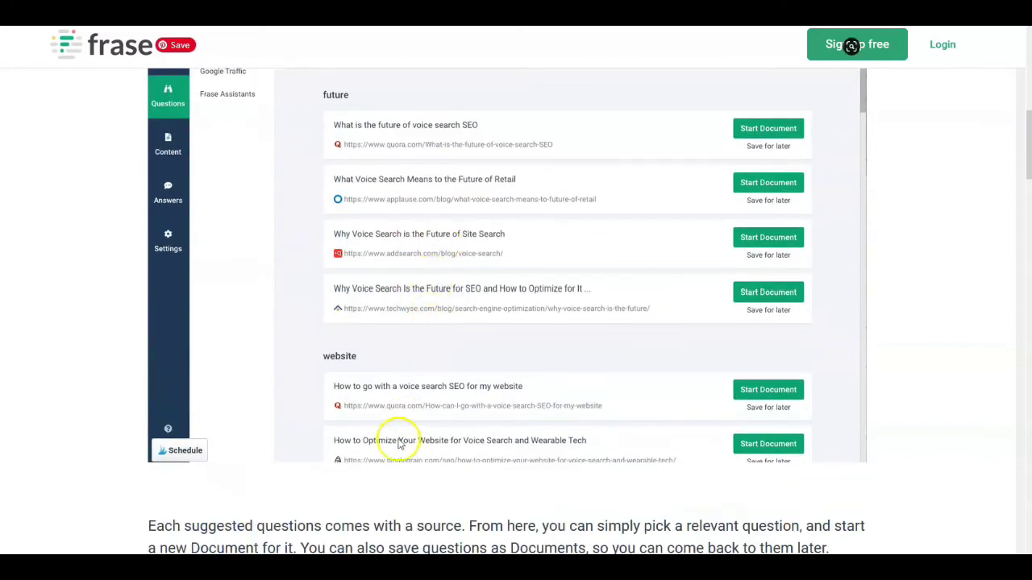
scroll(396, 449, down, 1)
scroll(392, 443, down, 3)
scroll(380, 461, down, 2)
scroll(412, 419, down, 3)
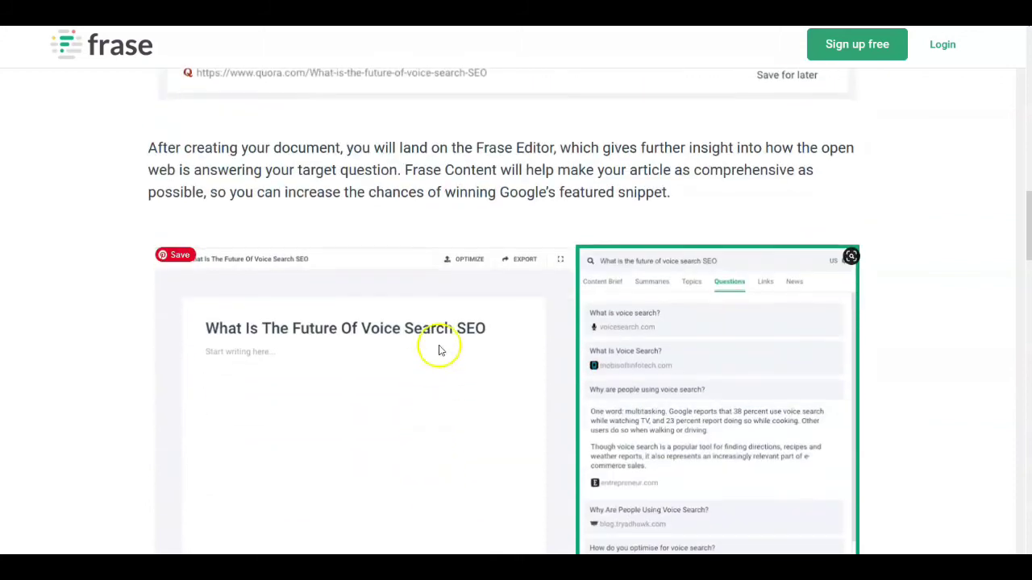
scroll(445, 283, up, 2)
scroll(322, 153, up, 2)
scroll(177, 69, up, 2)
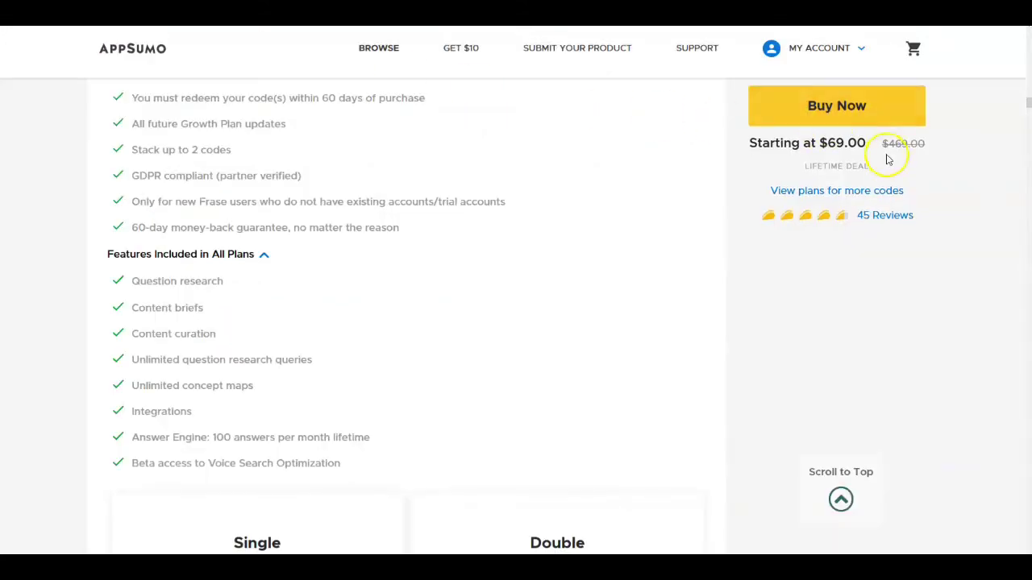
scroll(879, 178, up, 1)
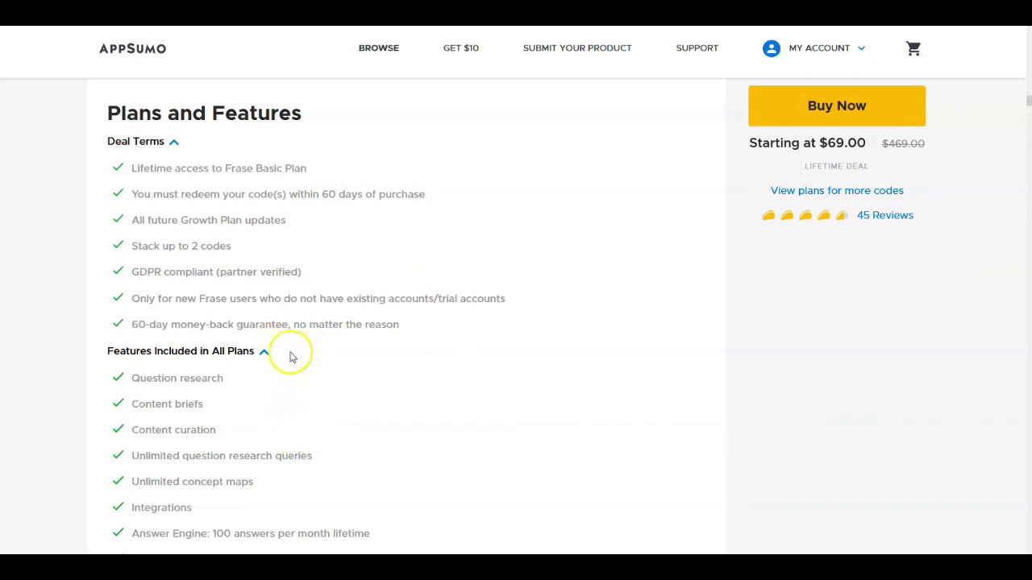
scroll(278, 355, down, 2)
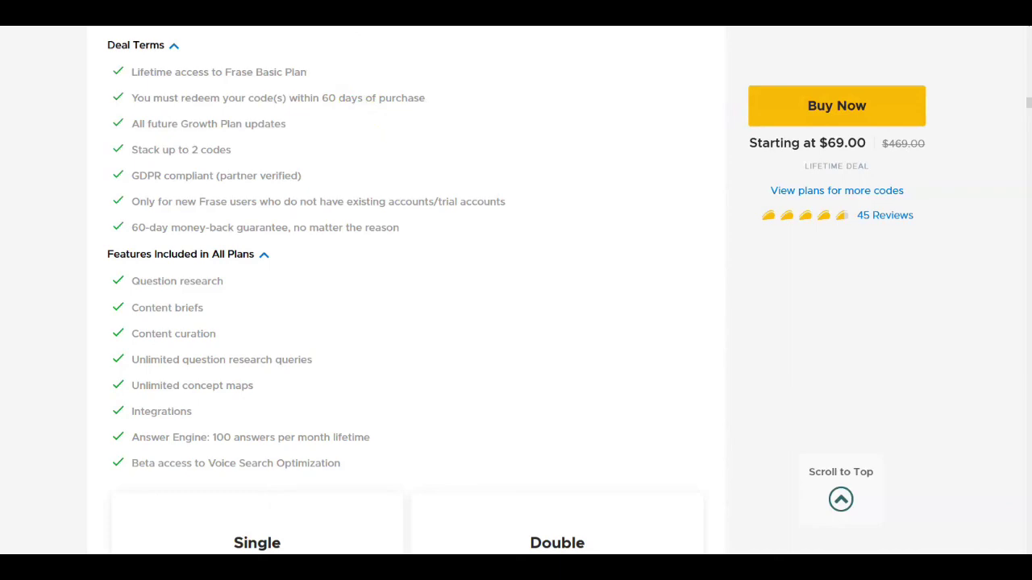
- Scroll back up the $69 Frase deal page to the Google Search Console question-clustering section
scroll(540, 114, up, 2)
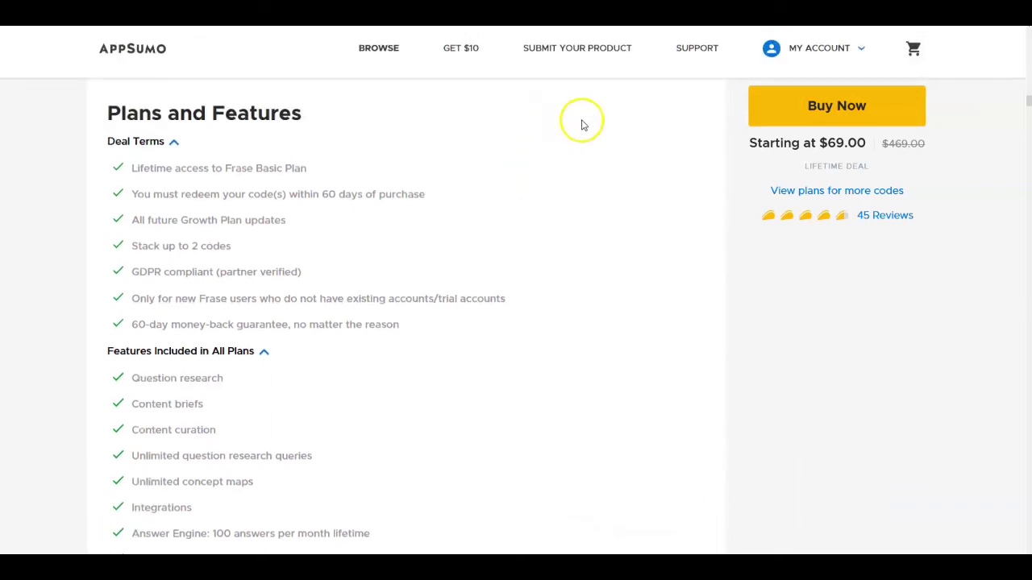
scroll(575, 125, up, 2)
scroll(576, 134, up, 1)
scroll(588, 145, up, 2)
scroll(652, 169, up, 2)
scroll(725, 141, up, 2)
scroll(729, 130, up, 3)
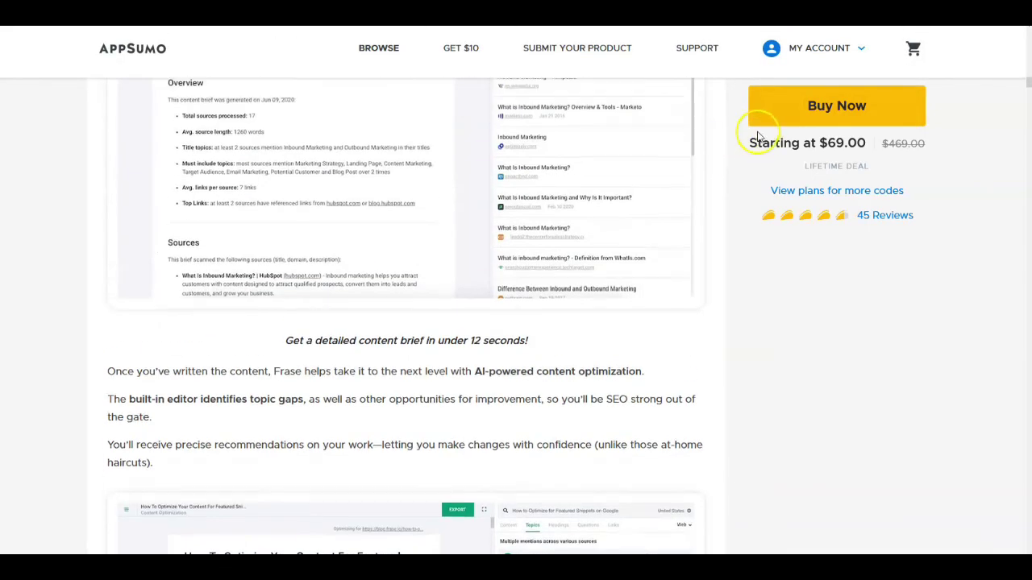
scroll(754, 135, up, 2)
scroll(766, 138, up, 2)
scroll(767, 138, up, 3)
scroll(774, 133, up, 3)
scroll(786, 131, up, 3)
scroll(783, 123, up, 1)
scroll(782, 121, up, 2)
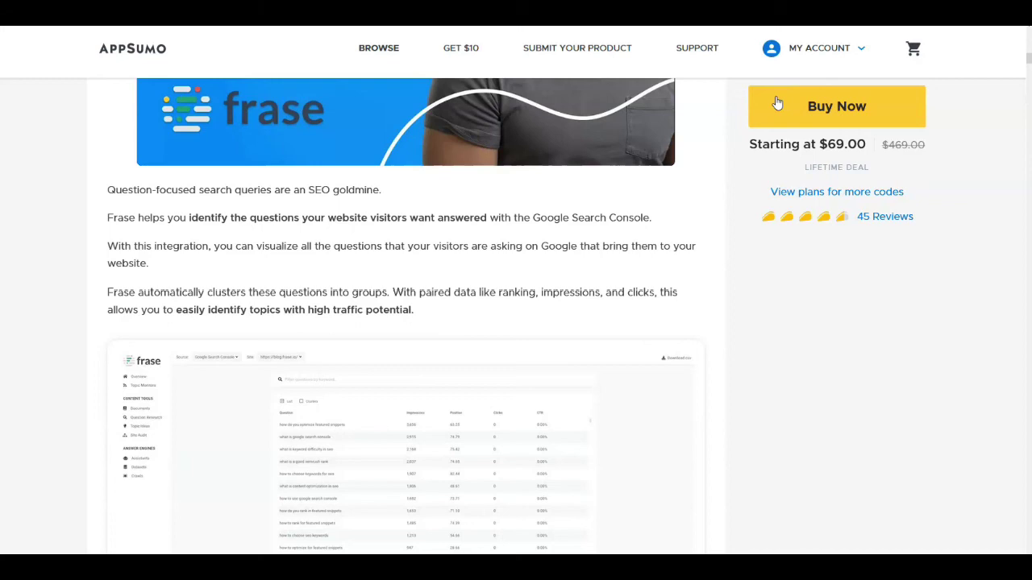
click(778, 98)
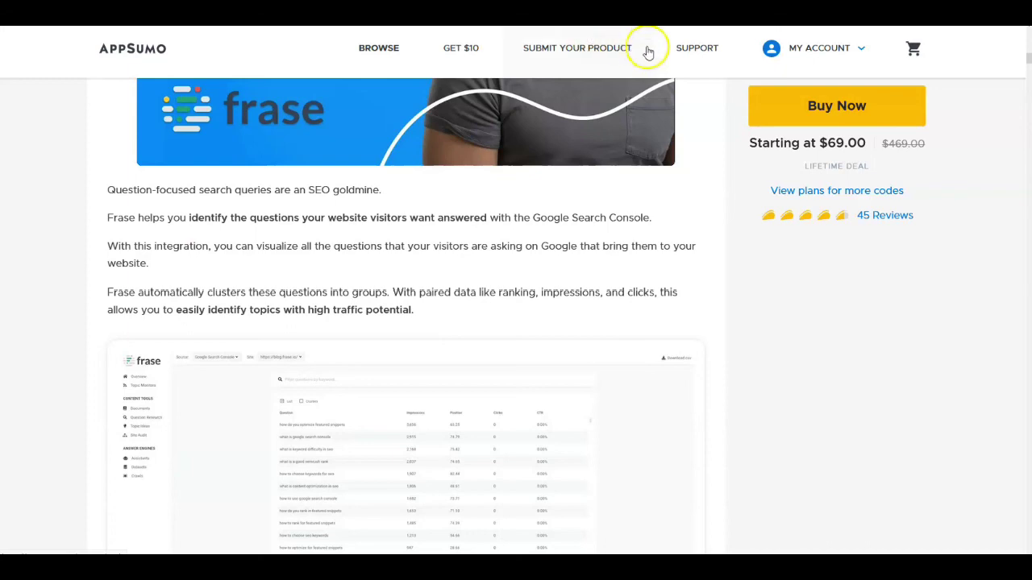
click(758, 61)
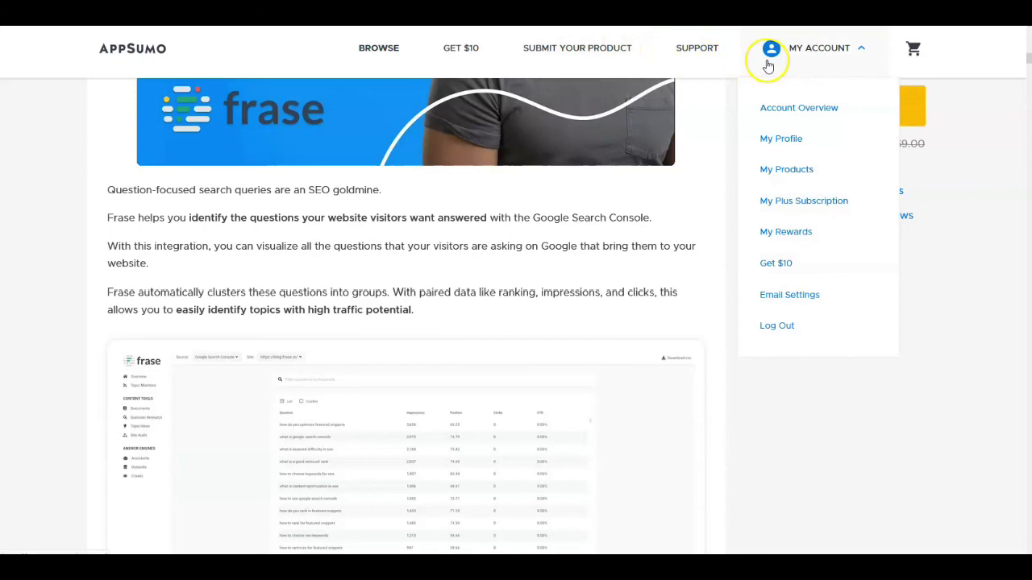